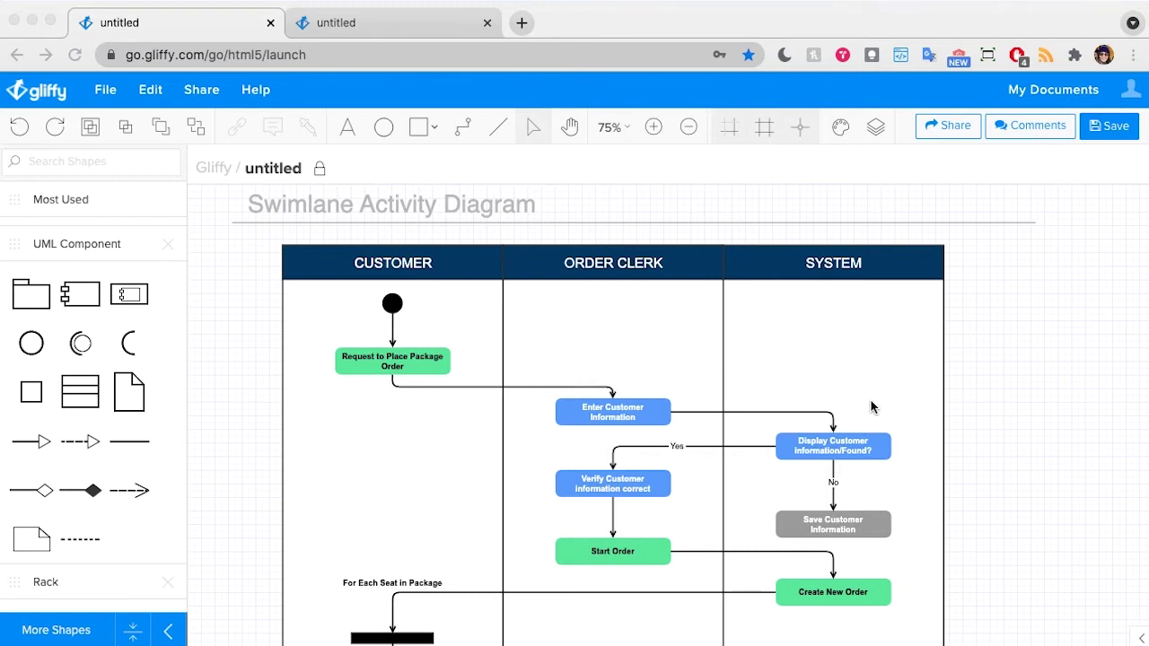
Examine the swimlane activity diagram and the order-processing activity diagram in the other open tab, from its initial node to its final node.
{"action": "scroll", "coordinate": [782, 363], "scroll_direction": "down", "scroll_amount": 5}
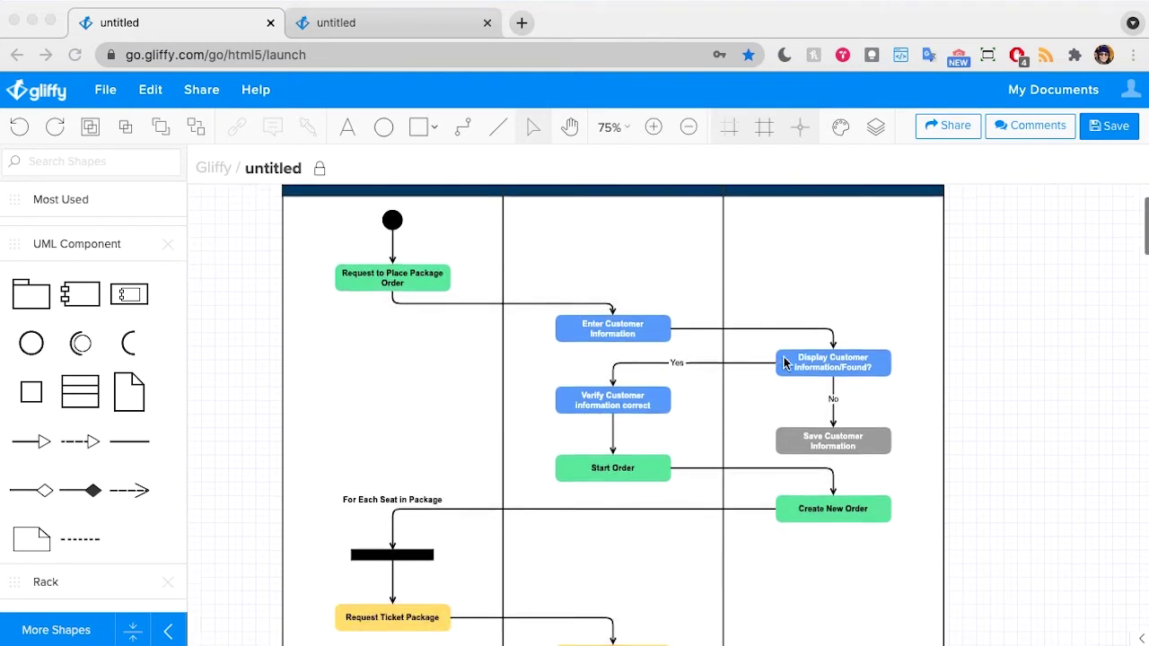
{"action": "scroll", "coordinate": [783, 362], "scroll_direction": "up", "scroll_amount": 4}
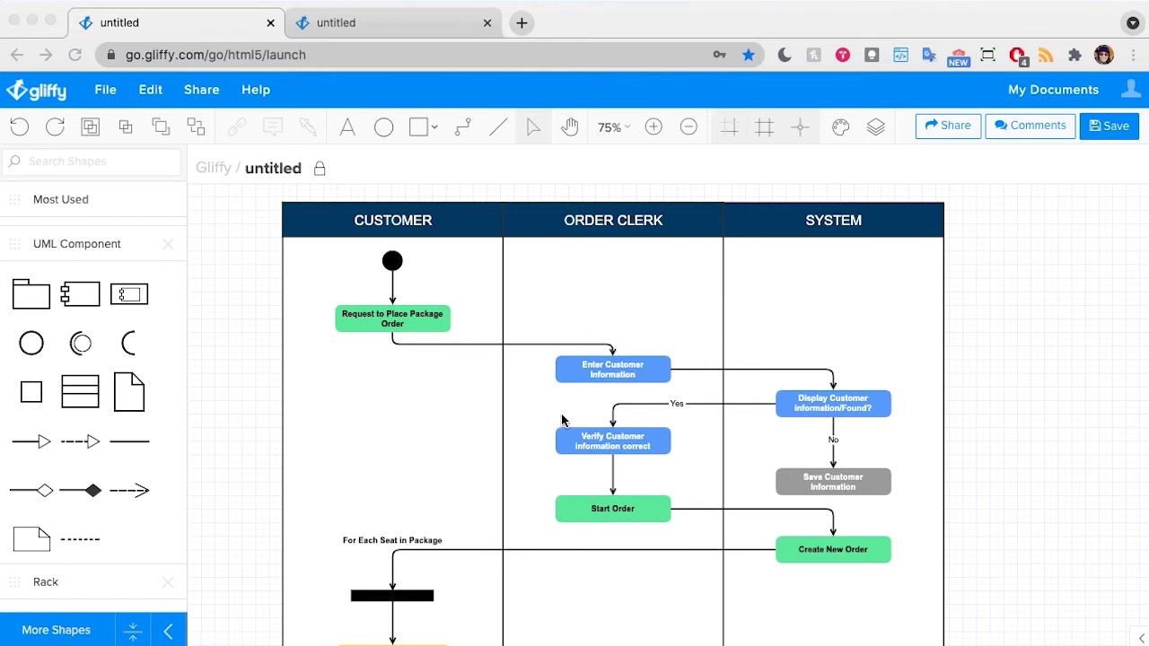
{"action": "scroll", "coordinate": [588, 399], "scroll_direction": "down", "scroll_amount": 5}
{"action": "scroll", "coordinate": [587, 393], "scroll_direction": "up", "scroll_amount": 6}
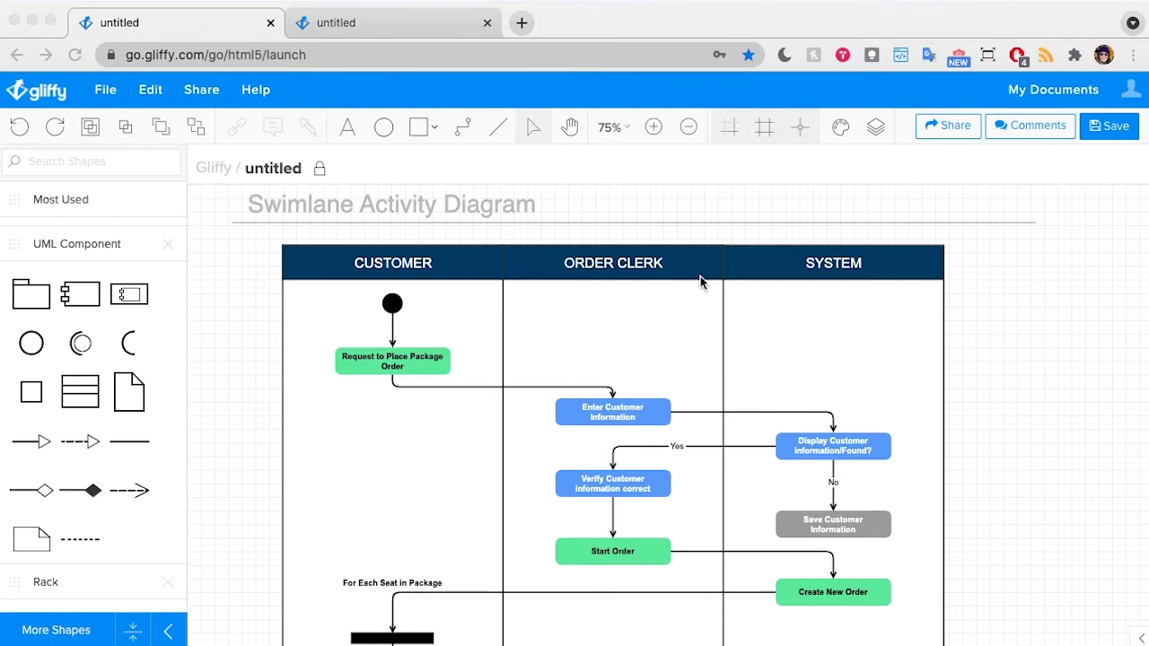
{"action": "left_click", "coordinate": [377, 22]}
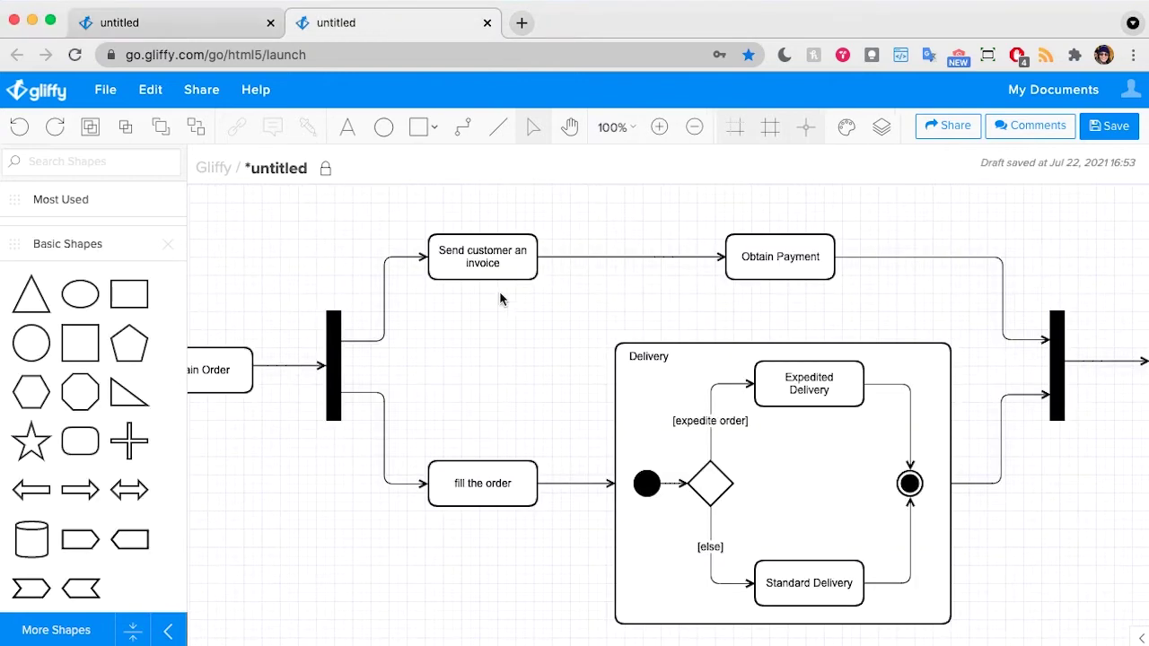
{"action": "scroll", "coordinate": [529, 334], "scroll_direction": "left", "scroll_amount": 5}
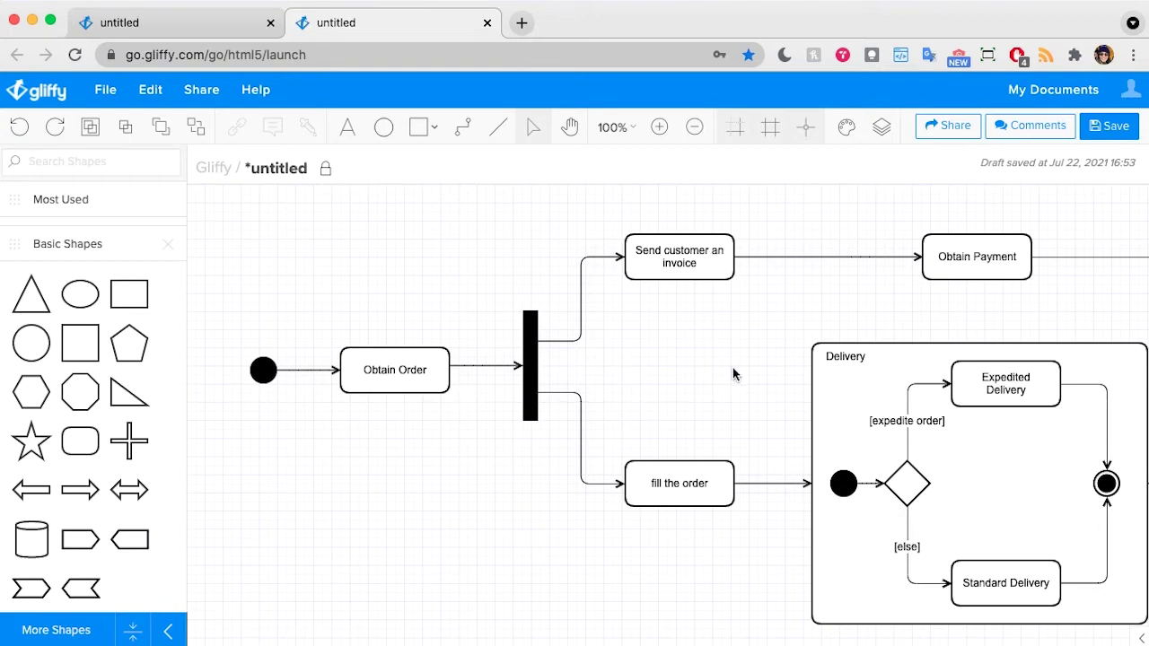
{"action": "scroll", "coordinate": [737, 374], "scroll_direction": "down", "scroll_amount": 1}
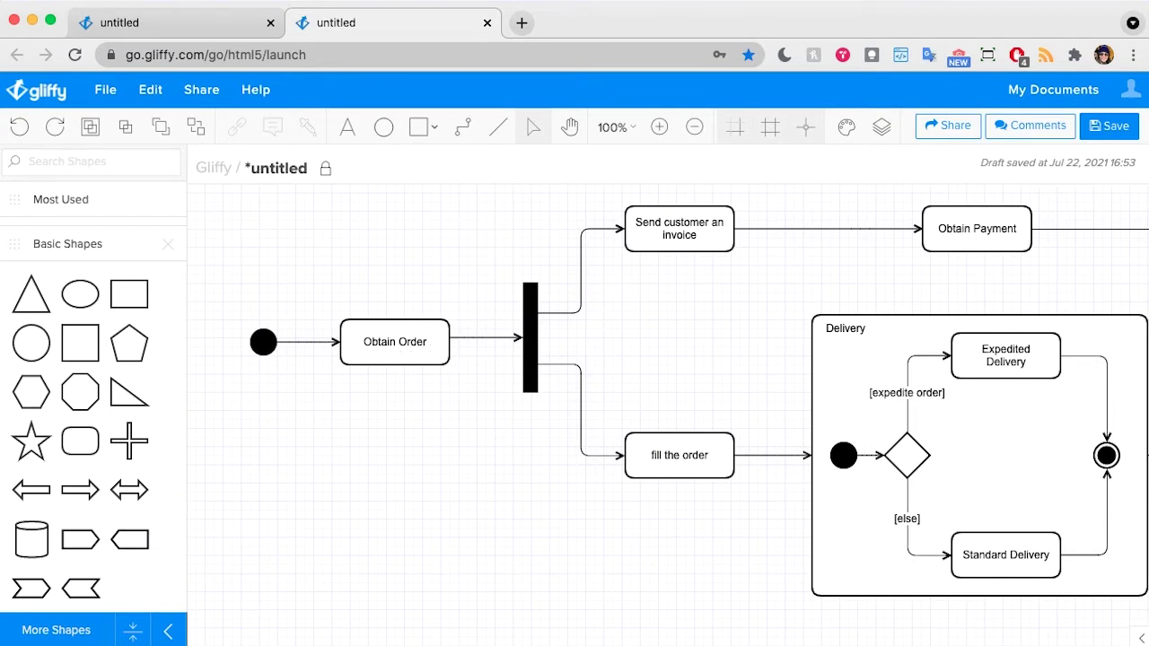
{"action": "scroll", "coordinate": [857, 463], "scroll_direction": "right", "scroll_amount": 2}
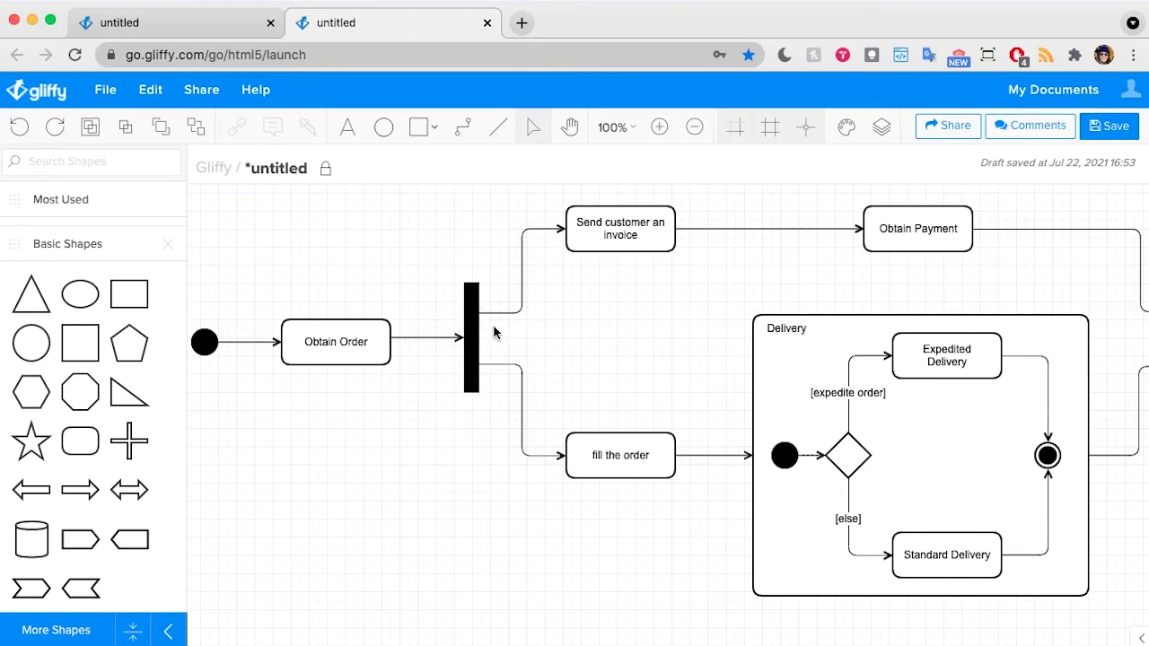
{"action": "scroll", "coordinate": [529, 406], "scroll_direction": "right", "scroll_amount": 5}
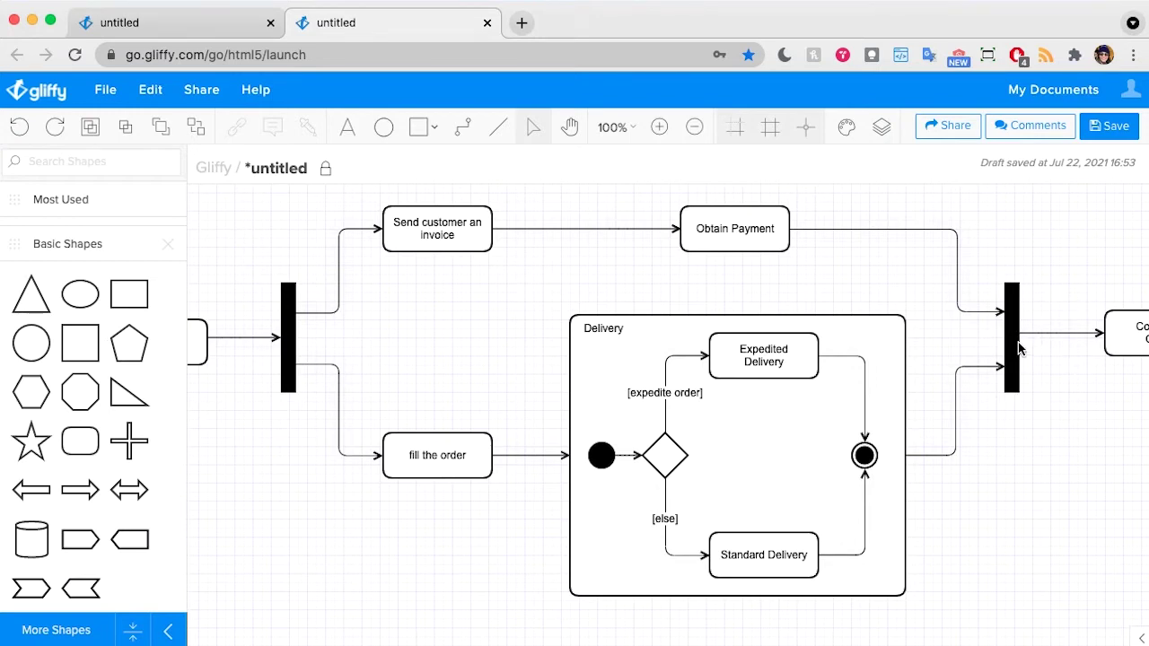
{"action": "scroll", "coordinate": [1017, 343], "scroll_direction": "left", "scroll_amount": 3}
{"action": "scroll", "coordinate": [1018, 342], "scroll_direction": "left", "scroll_amount": 3}
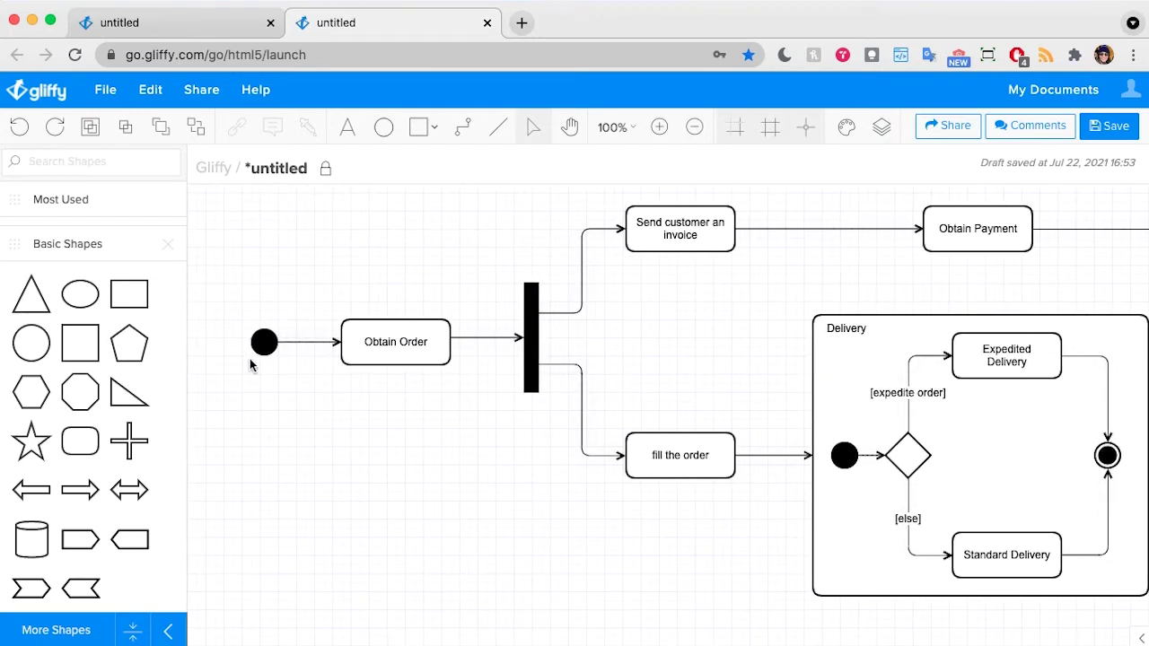
{"action": "scroll", "coordinate": [731, 360], "scroll_direction": "right", "scroll_amount": 10}
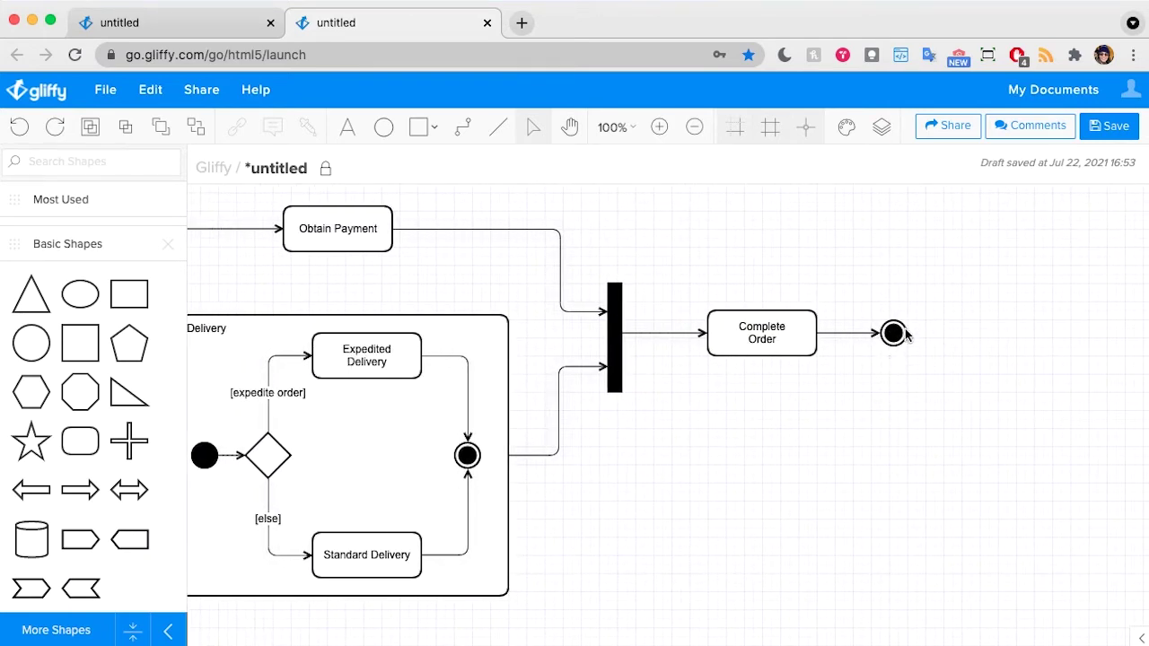
{"action": "scroll", "coordinate": [888, 389], "scroll_direction": "left", "scroll_amount": 8}
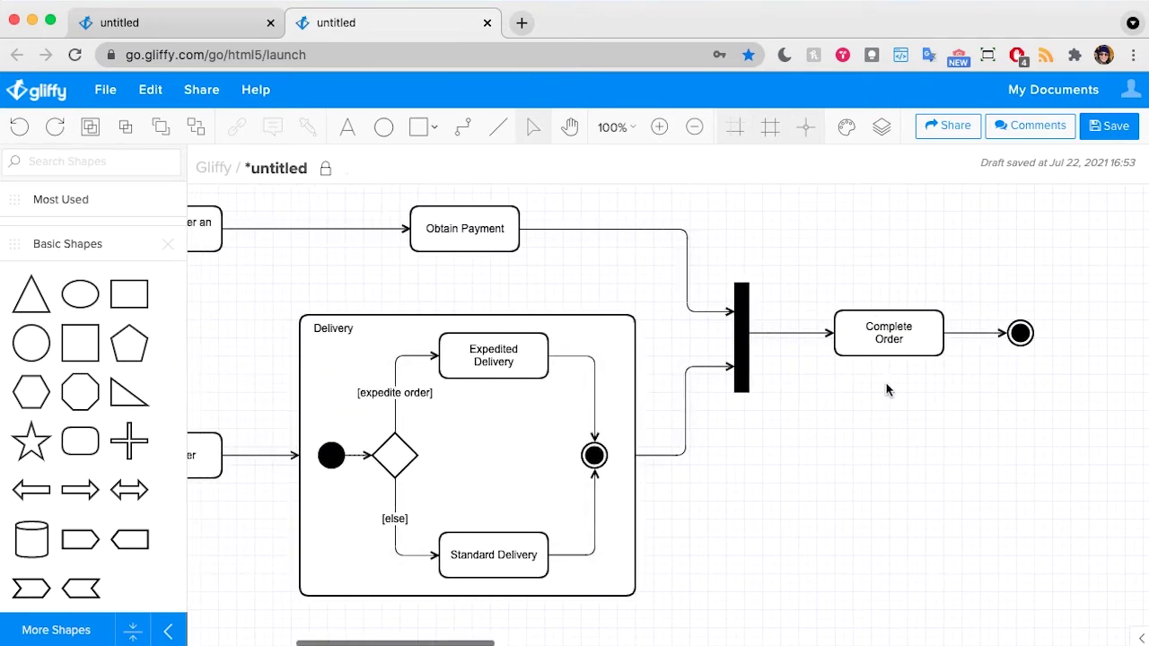
{"action": "scroll", "coordinate": [887, 389], "scroll_direction": "left", "scroll_amount": 2}
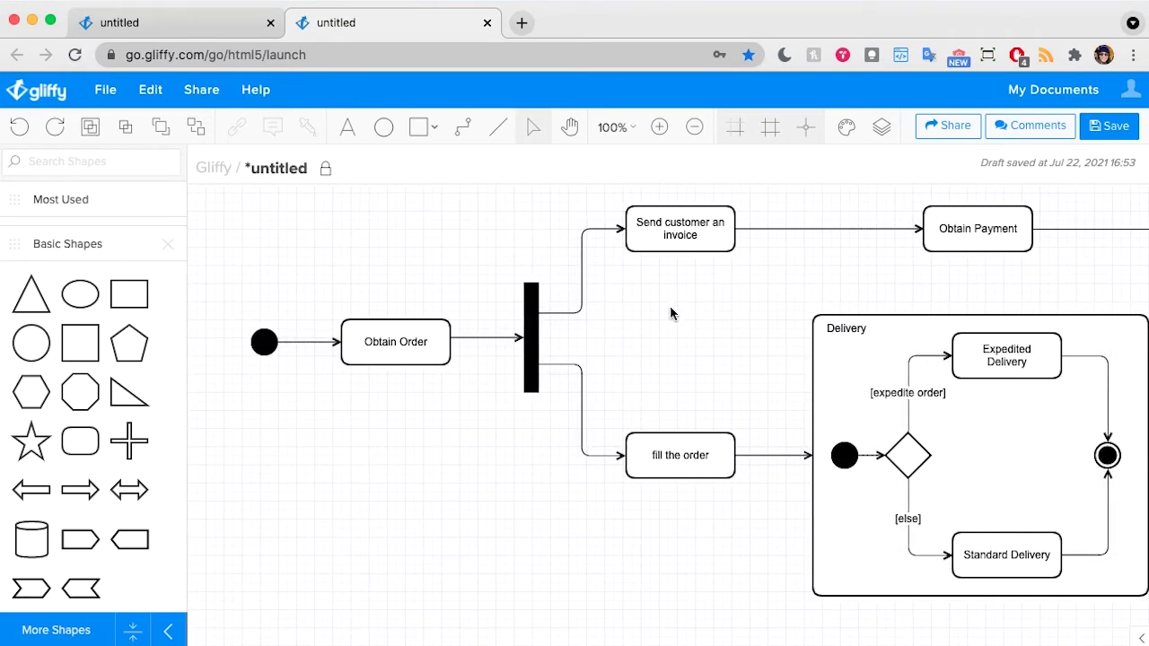
Create a new UML / ERD diagram.
{"action": "left_click", "coordinate": [104, 89]}
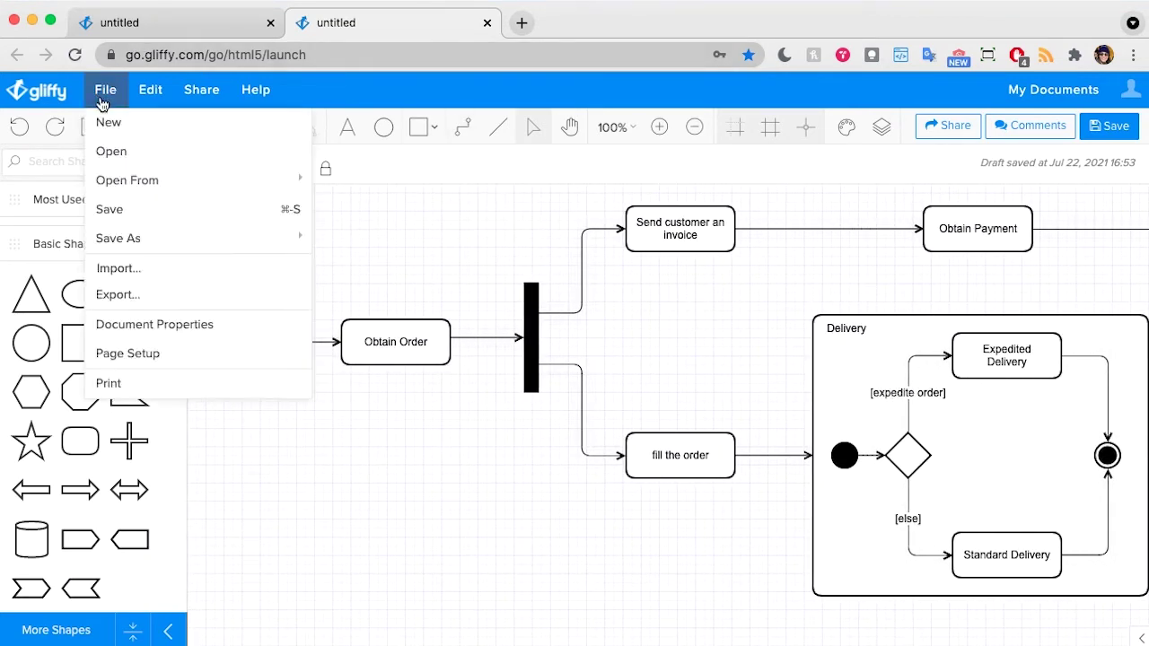
{"action": "left_click", "coordinate": [109, 123]}
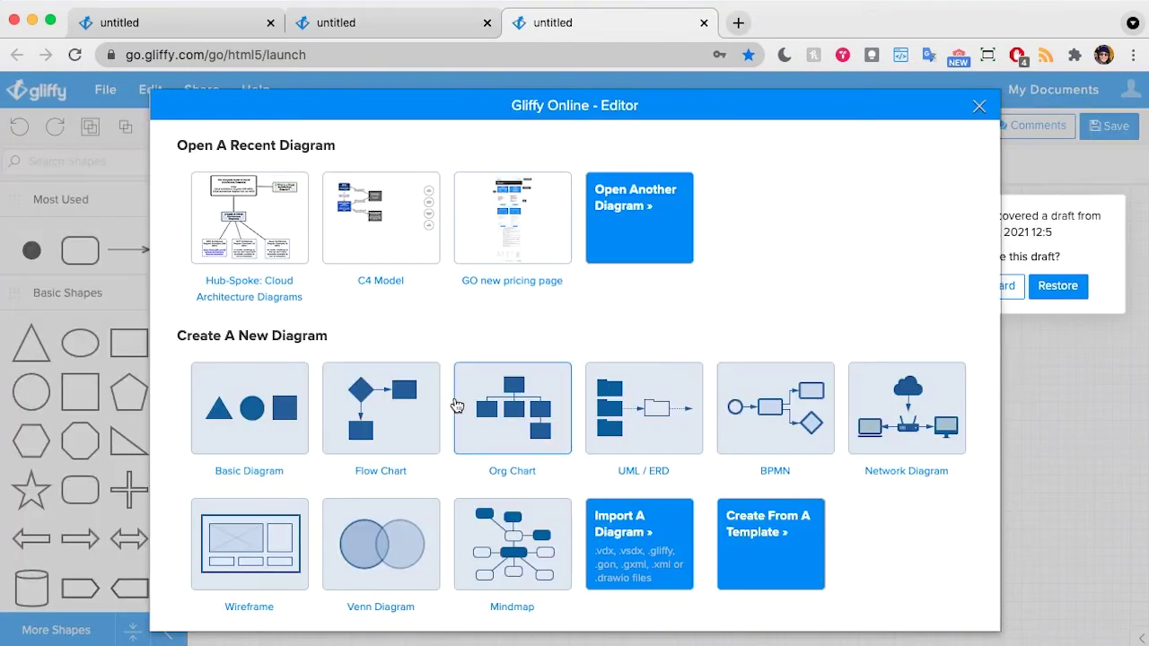
{"action": "left_click", "coordinate": [632, 408]}
Find the UML Activity shapes and check that UML Activity is enabled among the Software Design libraries.
{"action": "scroll", "coordinate": [69, 408], "scroll_direction": "down", "scroll_amount": 3}
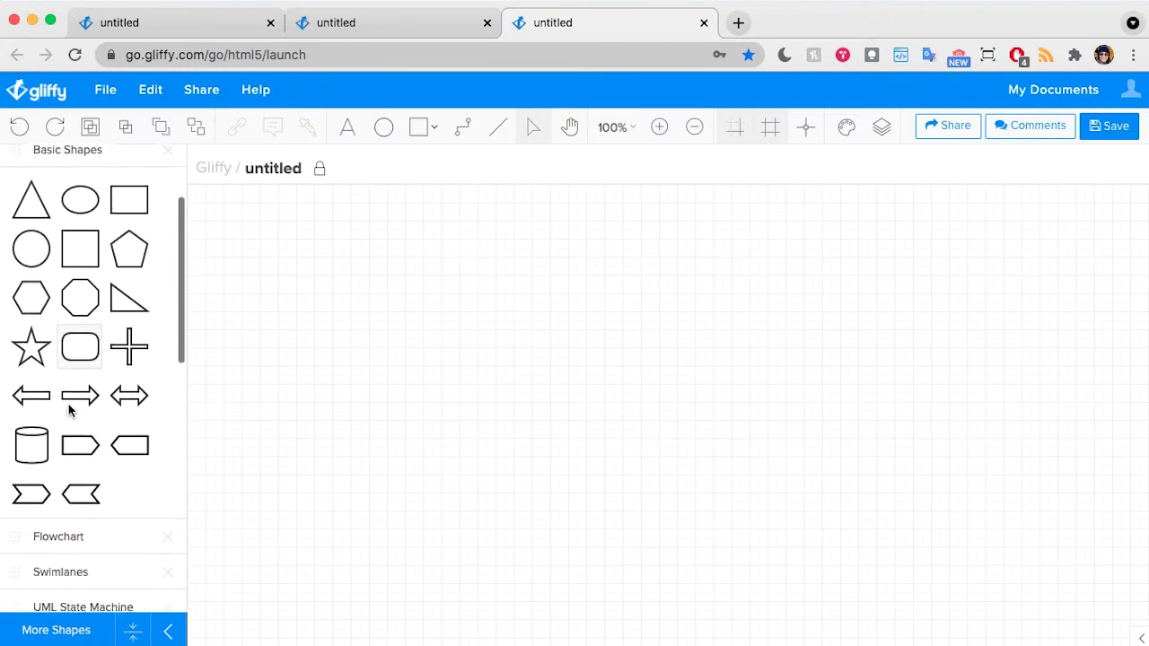
{"action": "scroll", "coordinate": [70, 410], "scroll_direction": "down", "scroll_amount": 10}
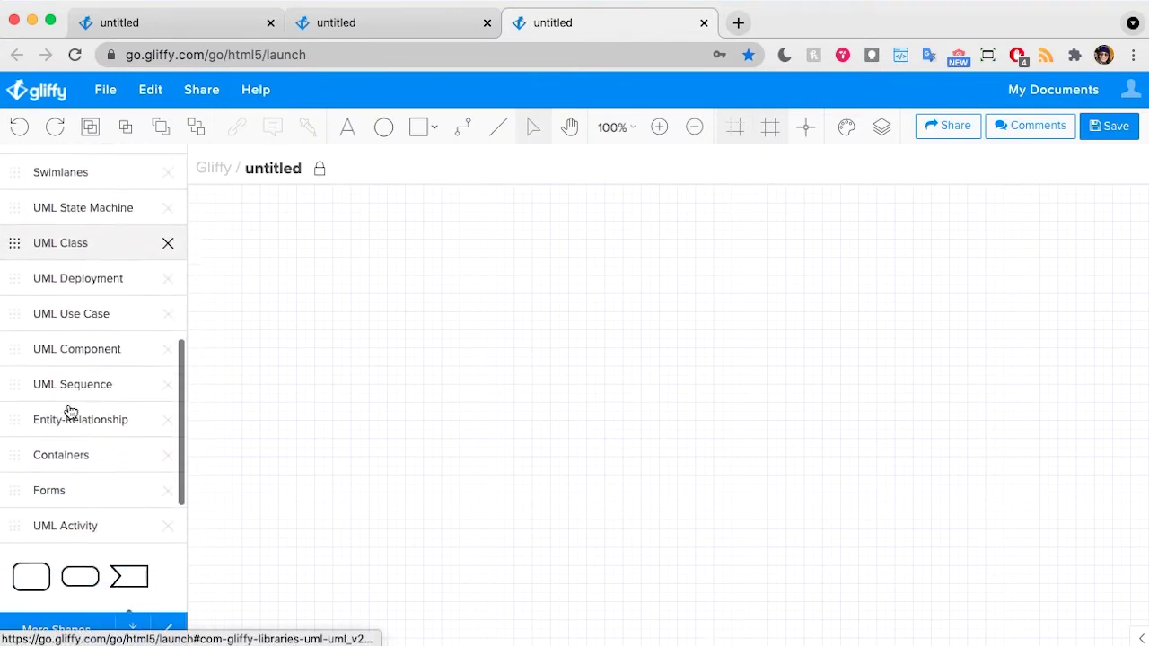
{"action": "scroll", "coordinate": [69, 410], "scroll_direction": "down", "scroll_amount": 6}
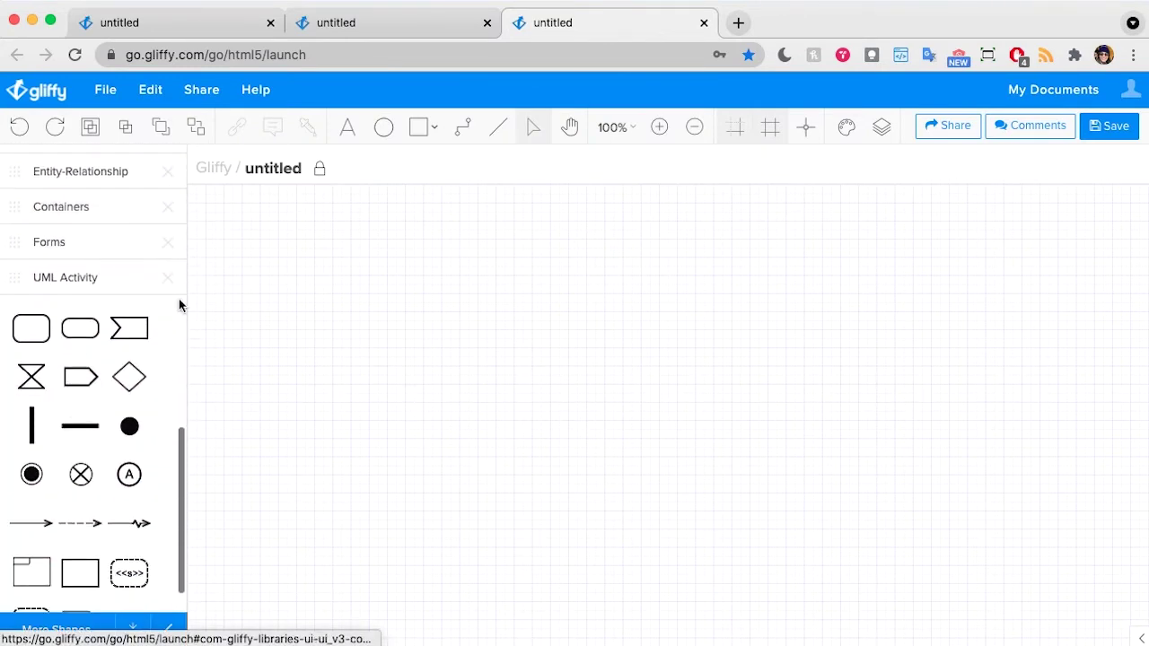
{"action": "scroll", "coordinate": [86, 411], "scroll_direction": "down", "scroll_amount": 2}
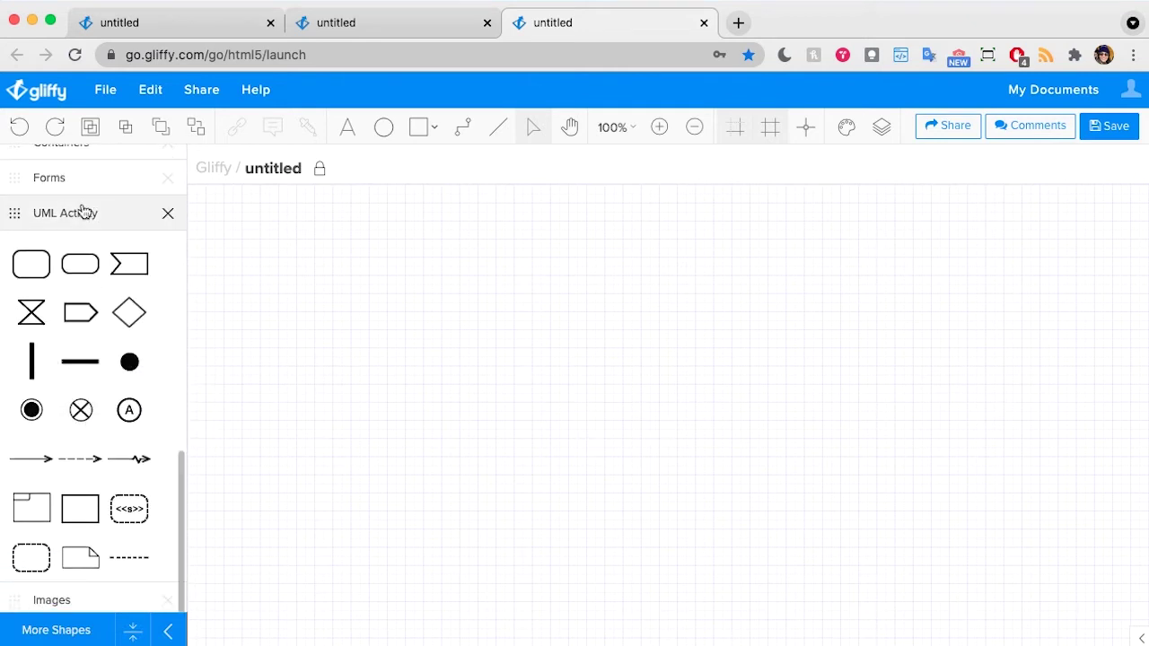
{"action": "scroll", "coordinate": [73, 236], "scroll_direction": "down", "scroll_amount": 1}
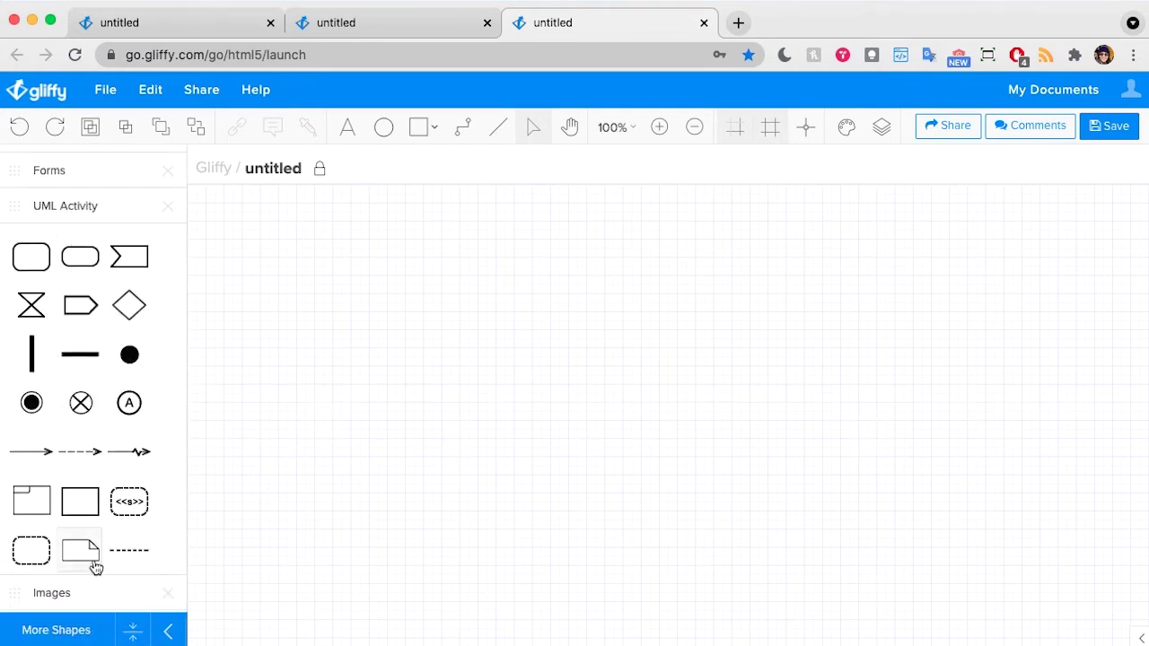
{"action": "left_click", "coordinate": [52, 631]}
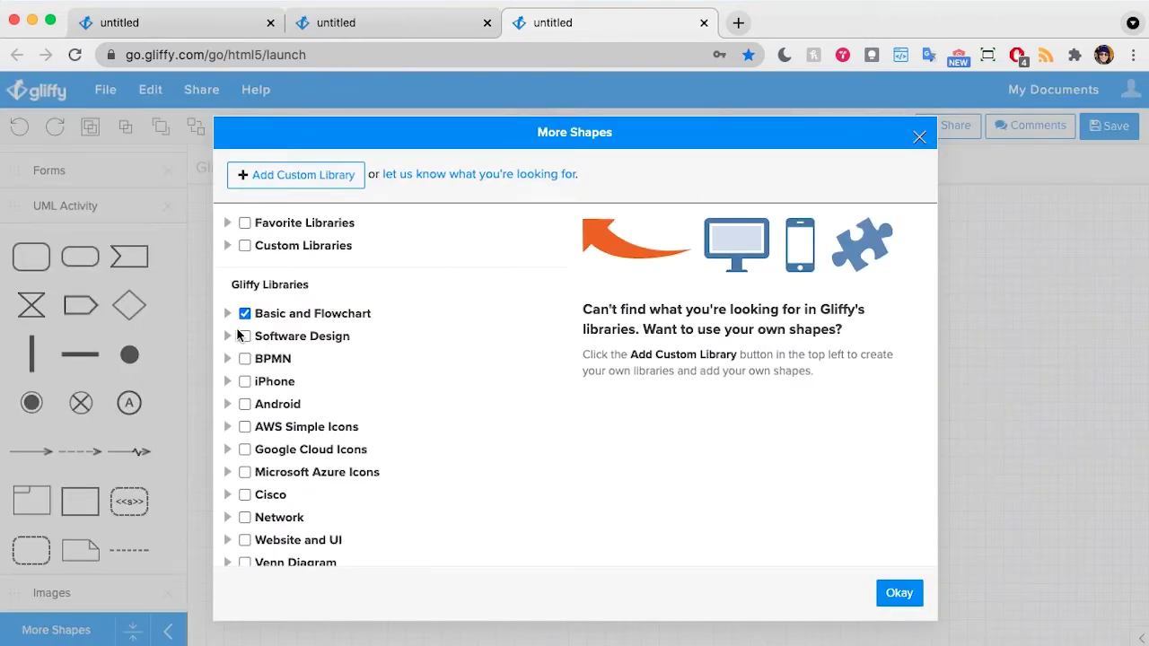
{"action": "left_click", "coordinate": [227, 336]}
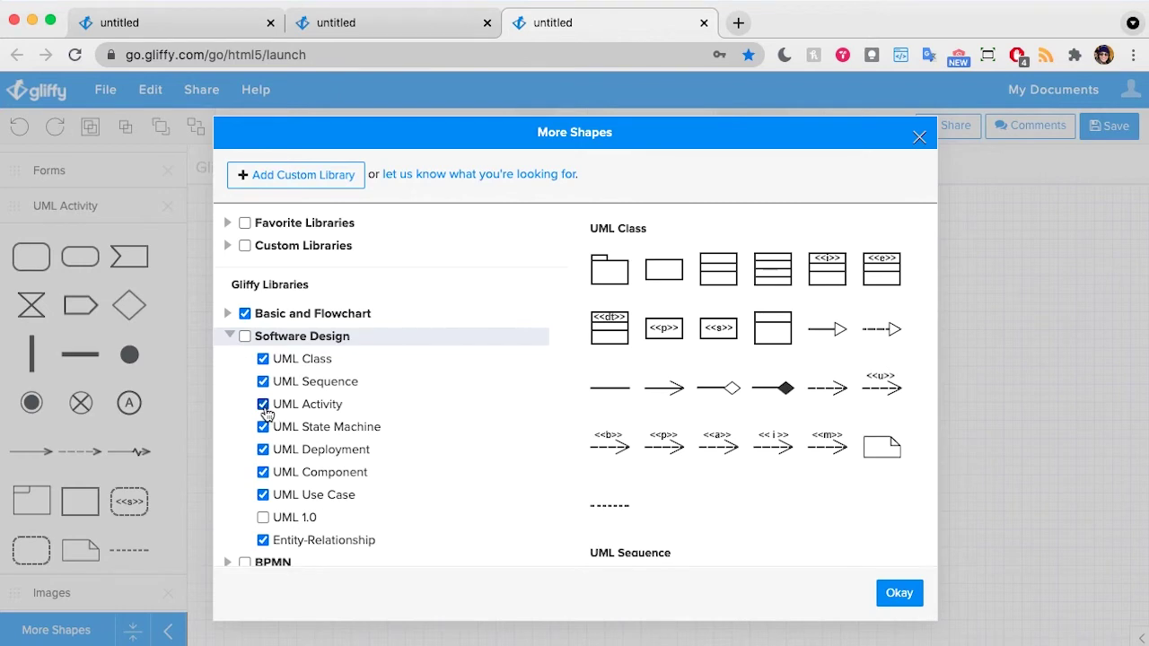
{"action": "left_click", "coordinate": [900, 593]}
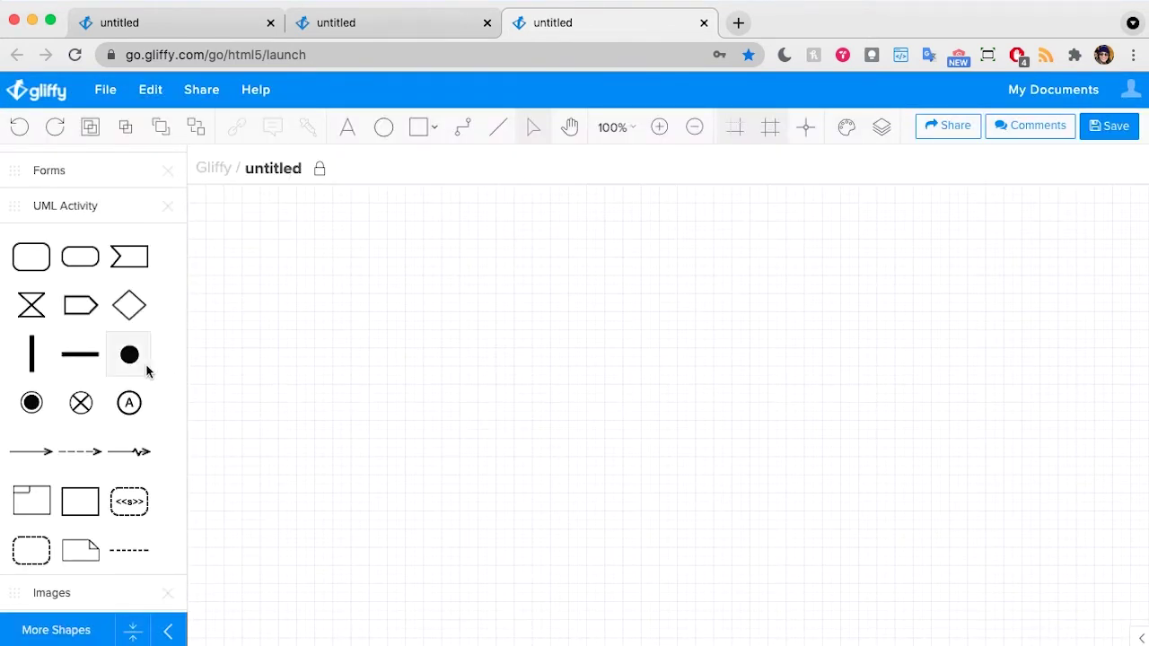
Place an initial node and, to its right, a rounded action labelled "Receive sponsorship request" with centred text.
{"action": "left_click_drag", "start_coordinate": [131, 361], "coordinate": [296, 341]}
{"action": "left_click", "coordinate": [525, 452]}
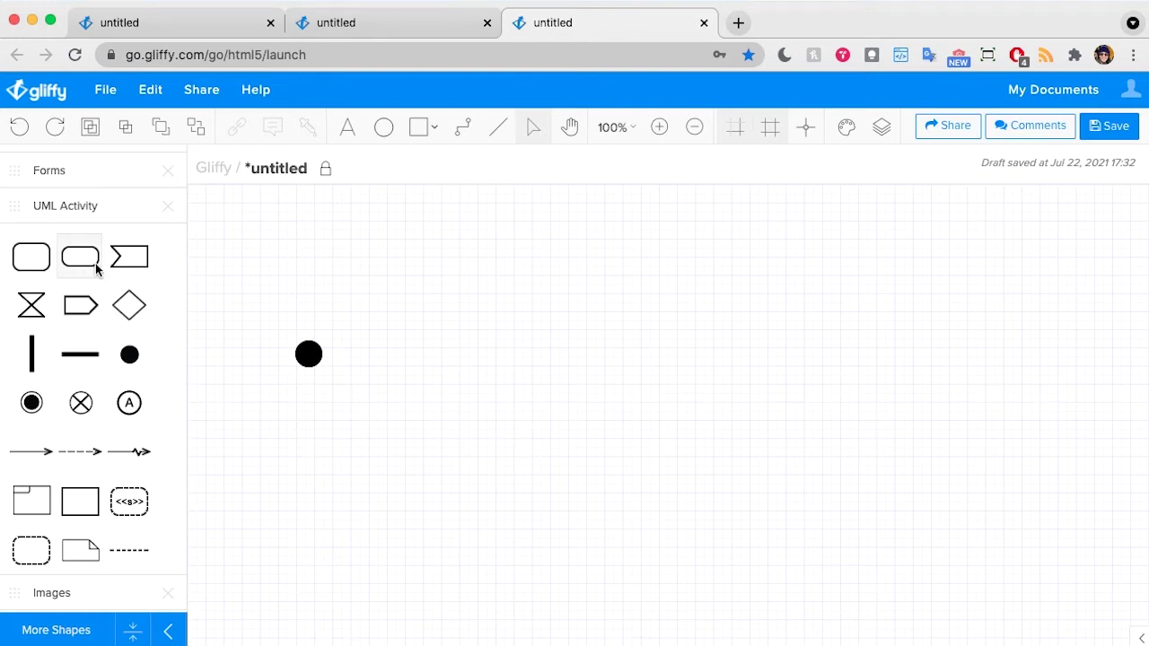
{"action": "left_click_drag", "start_coordinate": [31, 269], "coordinate": [371, 329]}
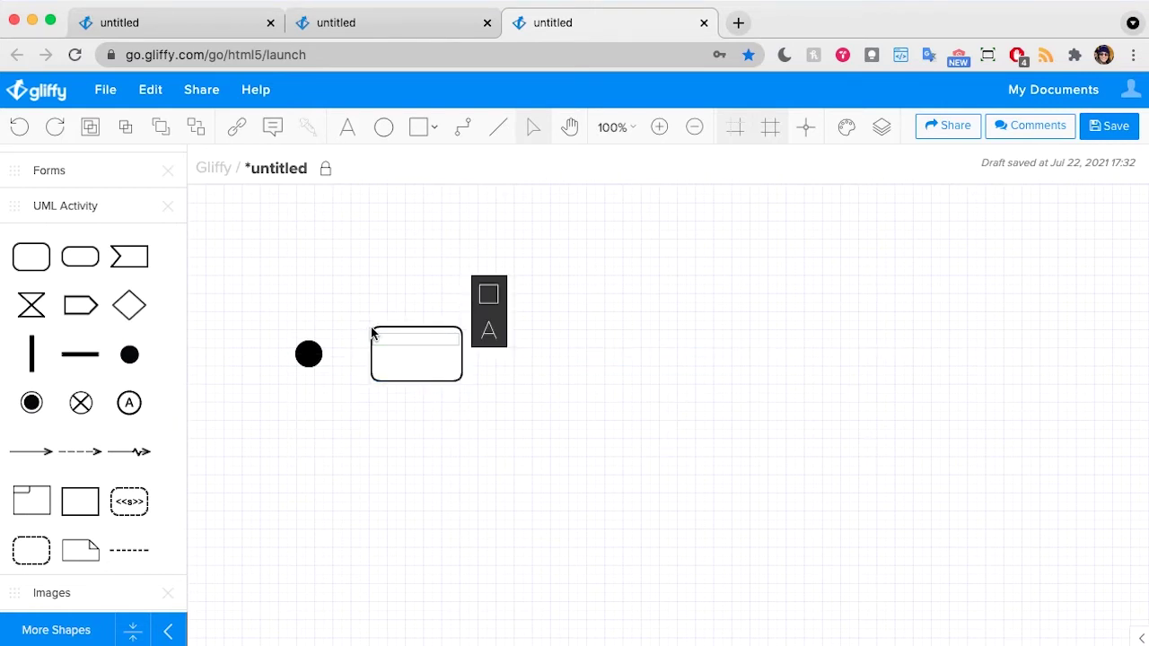
{"action": "type", "text": "Receive sponsorship request"}
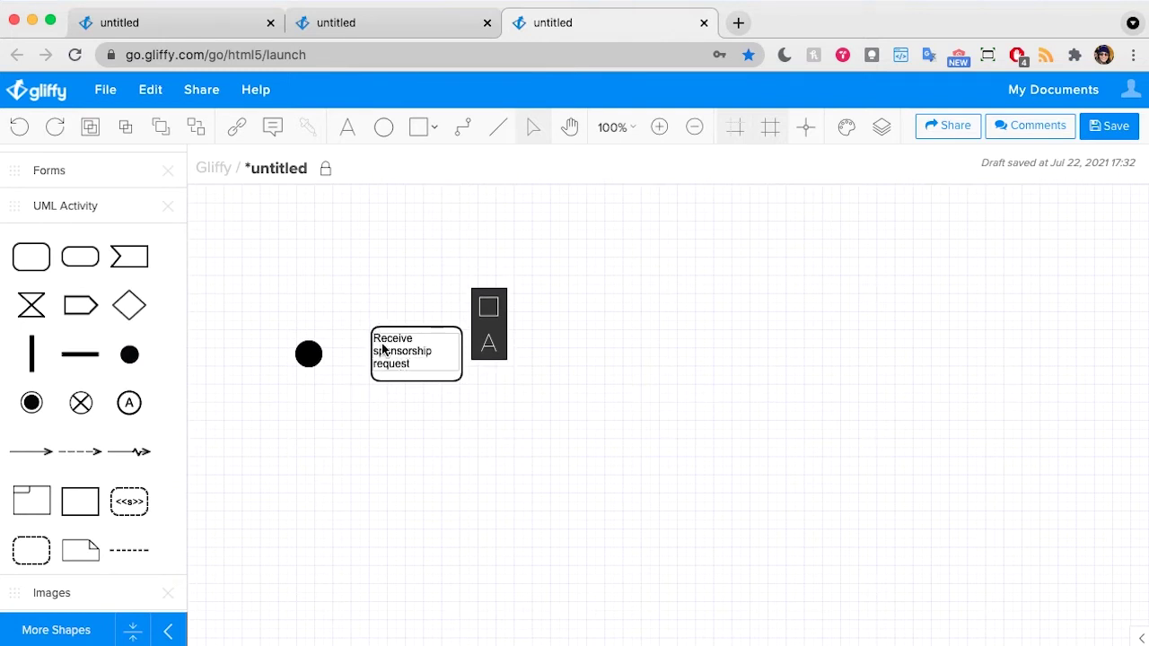
{"action": "left_click", "coordinate": [448, 448]}
{"action": "left_click", "coordinate": [441, 361]}
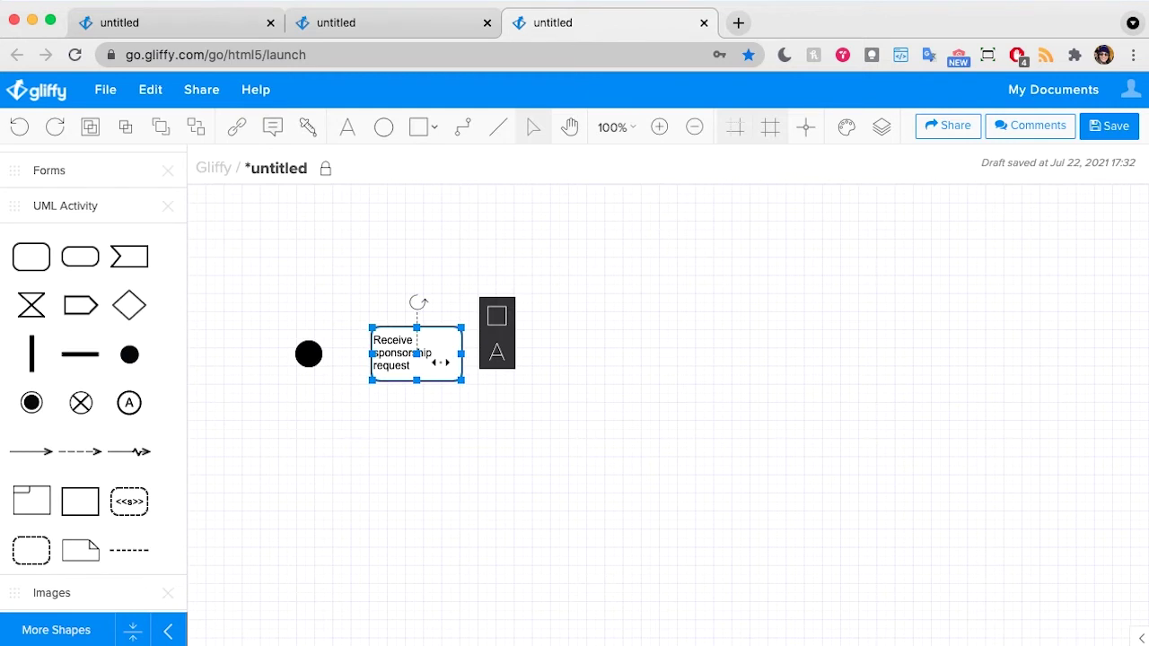
{"action": "left_click", "coordinate": [498, 352]}
{"action": "left_click", "coordinate": [649, 322]}
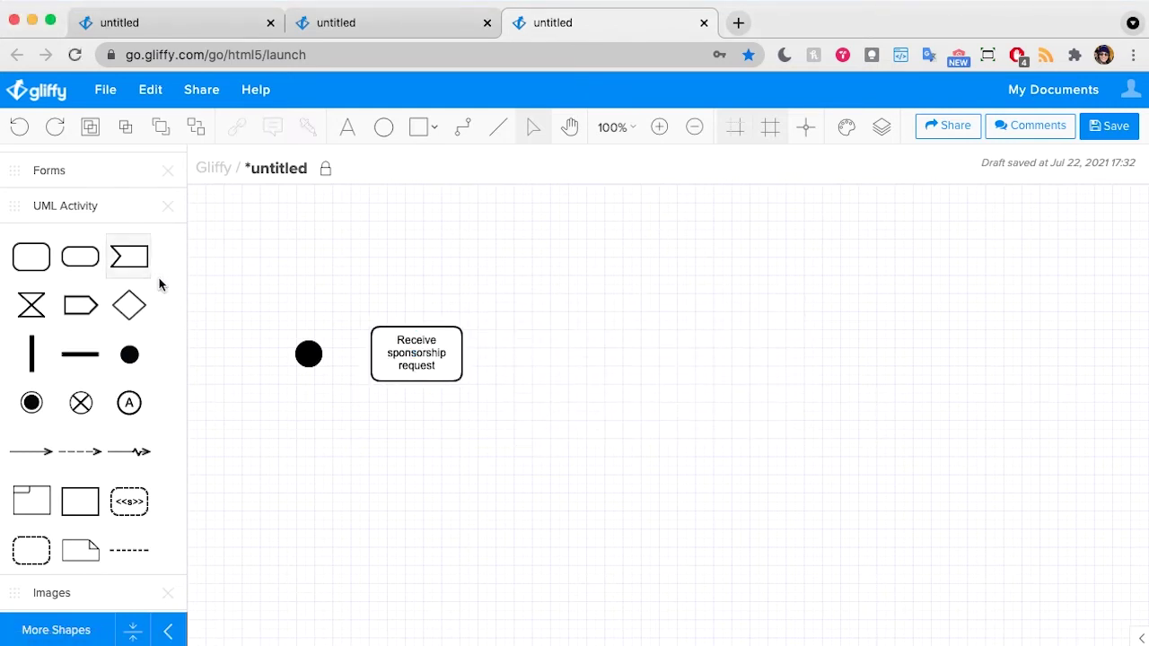
Place a decision diamond right of the first action and, below right of it, an action labelled "Send email from template: Not Interested" with centred text.
{"action": "left_click_drag", "start_coordinate": [128, 309], "coordinate": [505, 329]}
{"action": "left_click", "coordinate": [544, 474]}
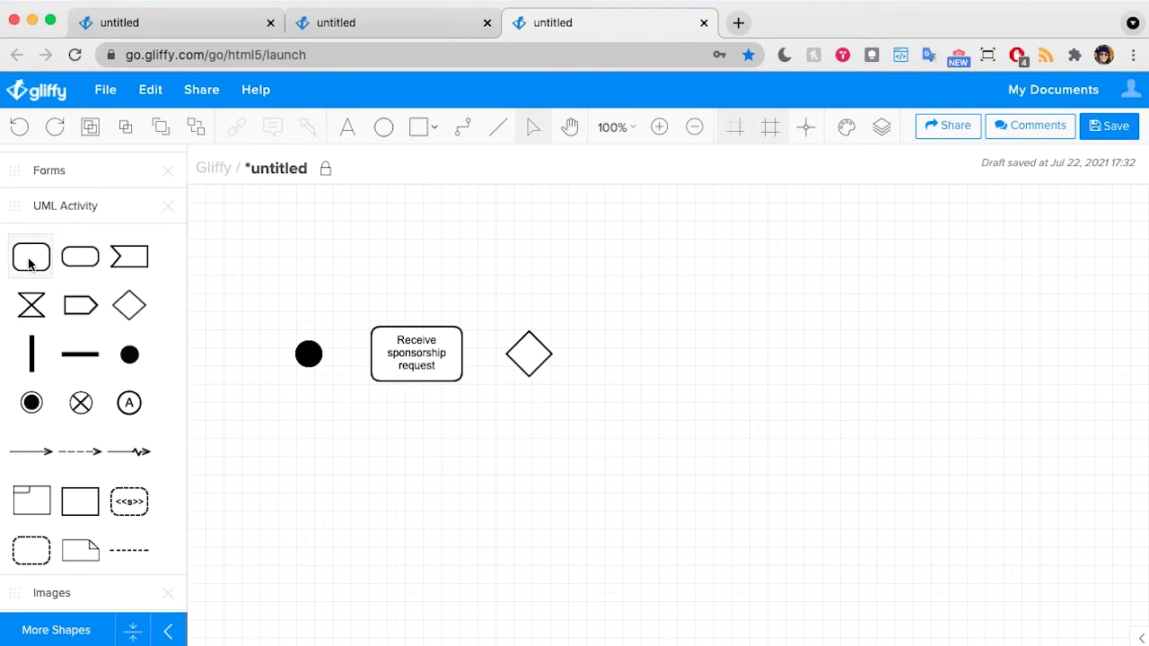
{"action": "left_click_drag", "start_coordinate": [28, 258], "coordinate": [591, 416]}
{"action": "type", "text": "Send emai"}
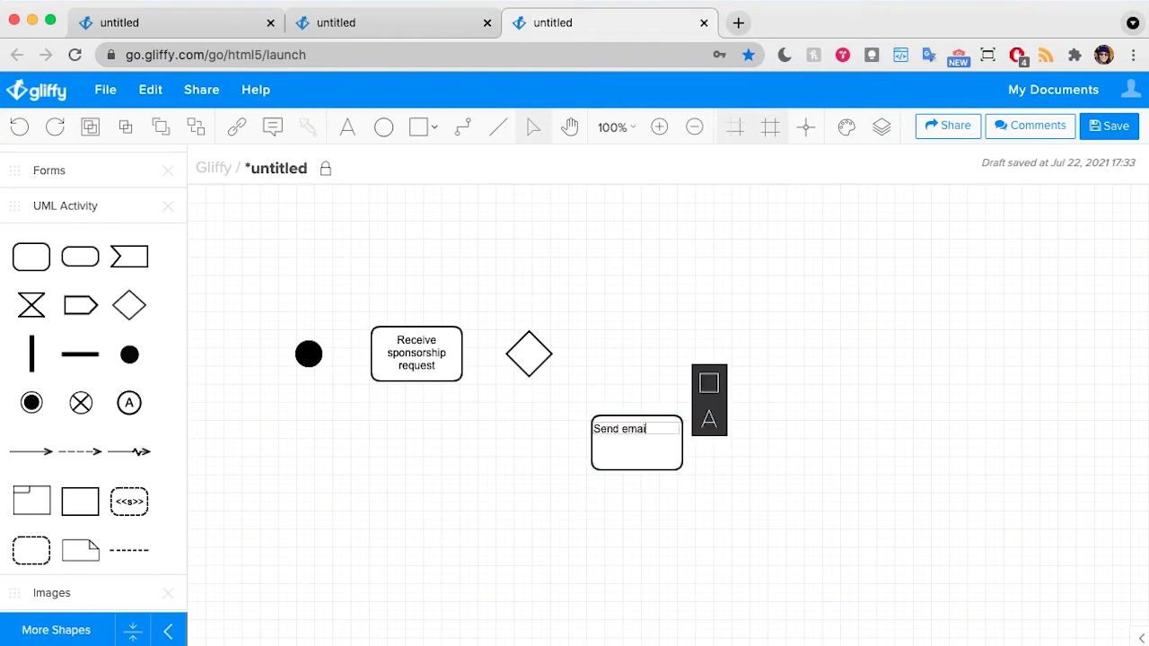
{"action": "type", "text": "l from templat"}
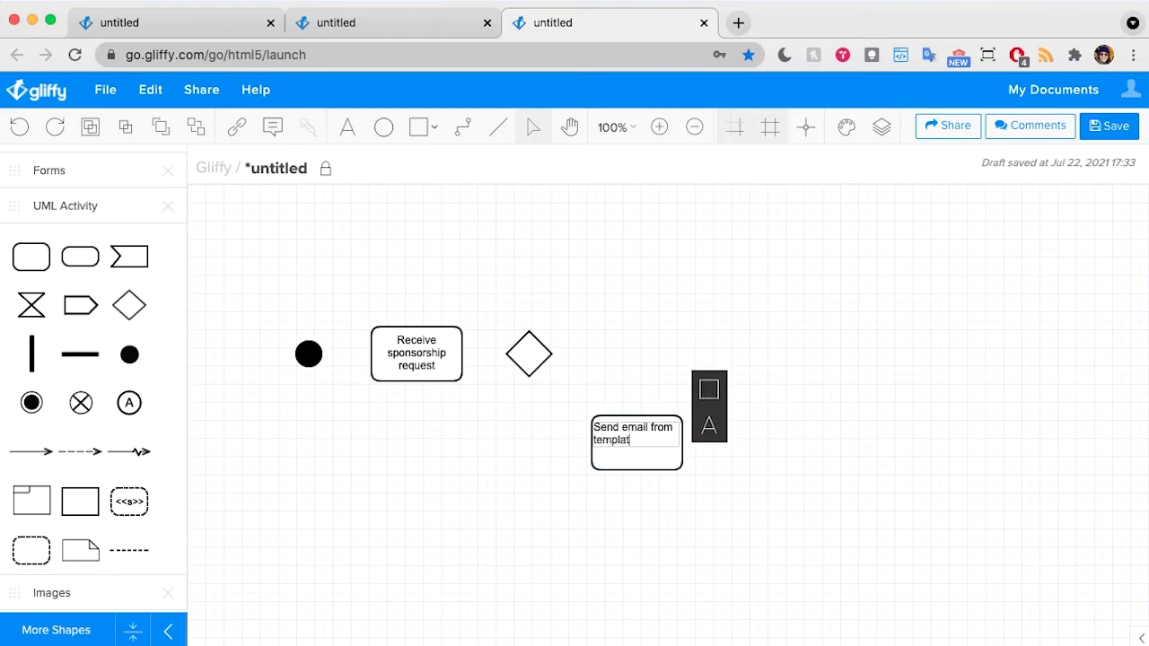
{"action": "type", "text": "e: Not Interested"}
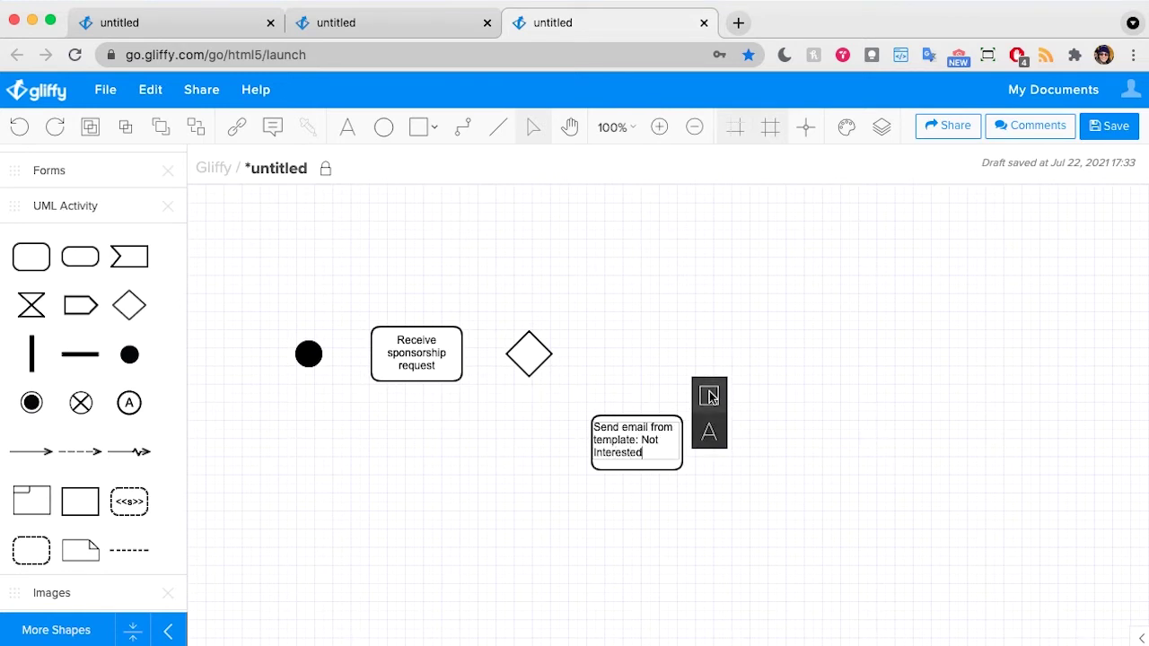
{"action": "mouse_move", "coordinate": [709, 432]}
{"action": "left_click", "coordinate": [859, 402]}
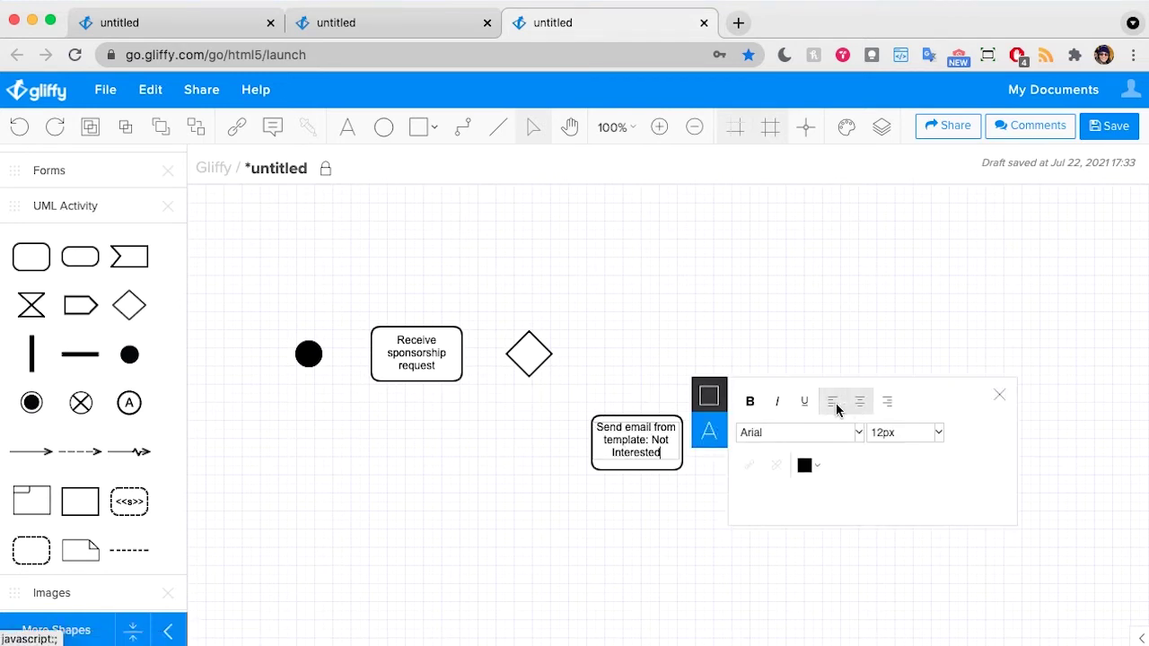
Duplicate the "Not Interested" email action above right of the decision diamond and relabel it "Send email from template: Sponsorship Accepted".
{"action": "left_click", "coordinate": [639, 441]}
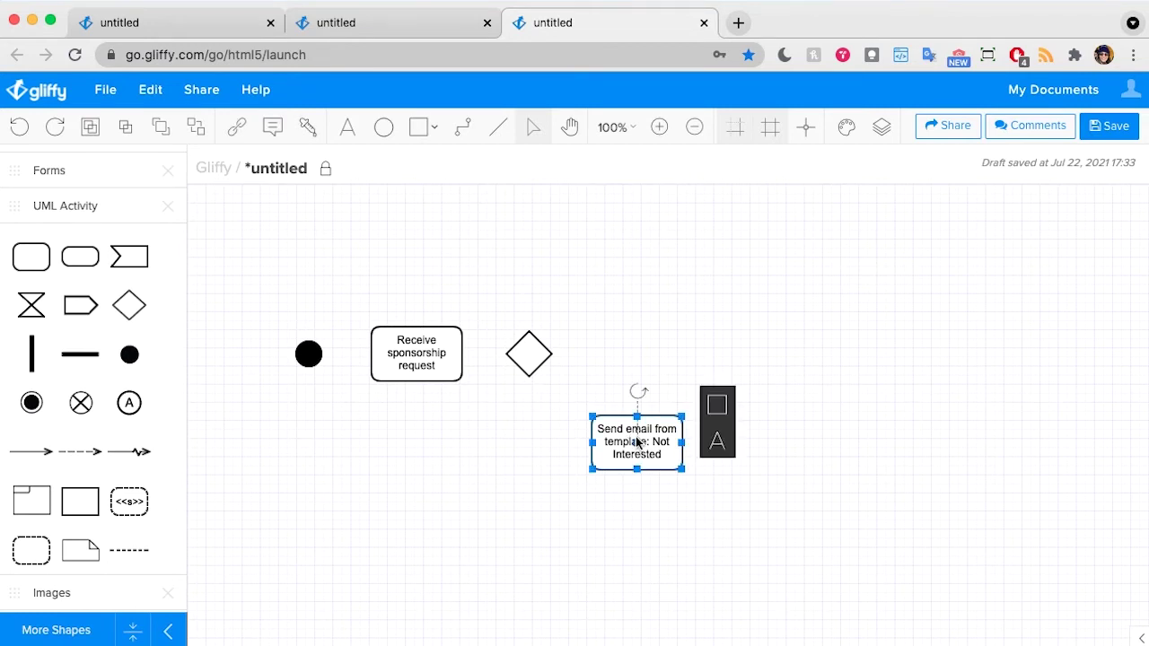
{"action": "left_click_drag", "start_coordinate": [637, 438], "coordinate": [654, 261], "text": "alt"}
{"action": "left_click", "coordinate": [777, 309]}
{"action": "double_click", "coordinate": [668, 265]}
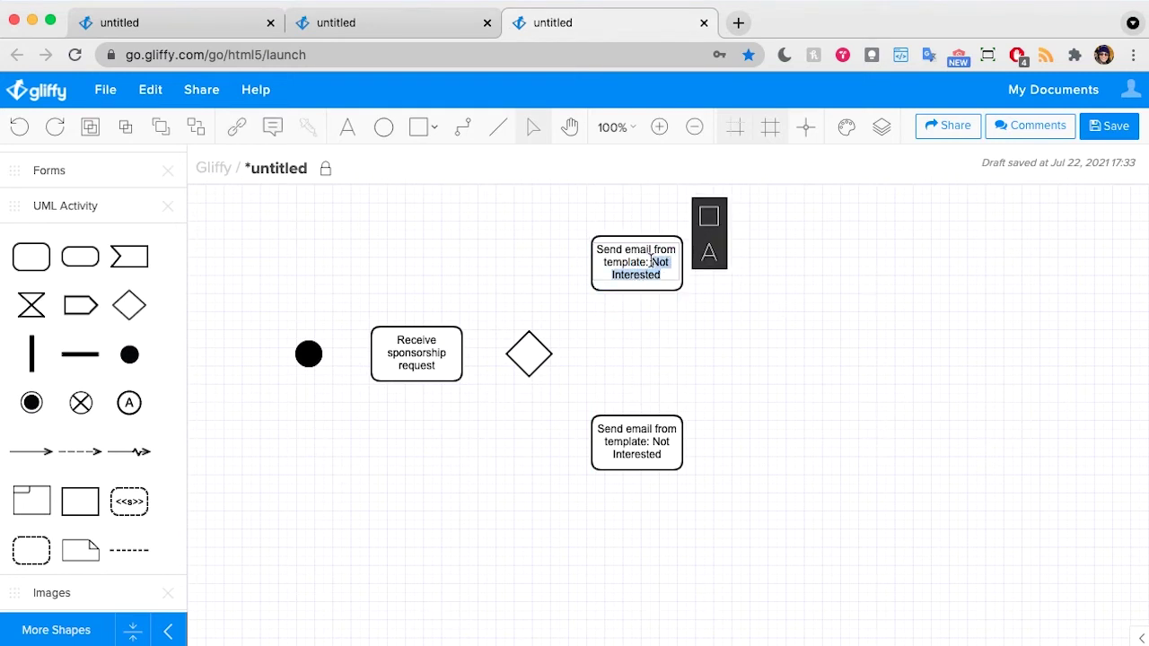
{"action": "type", "text": "Sp"}
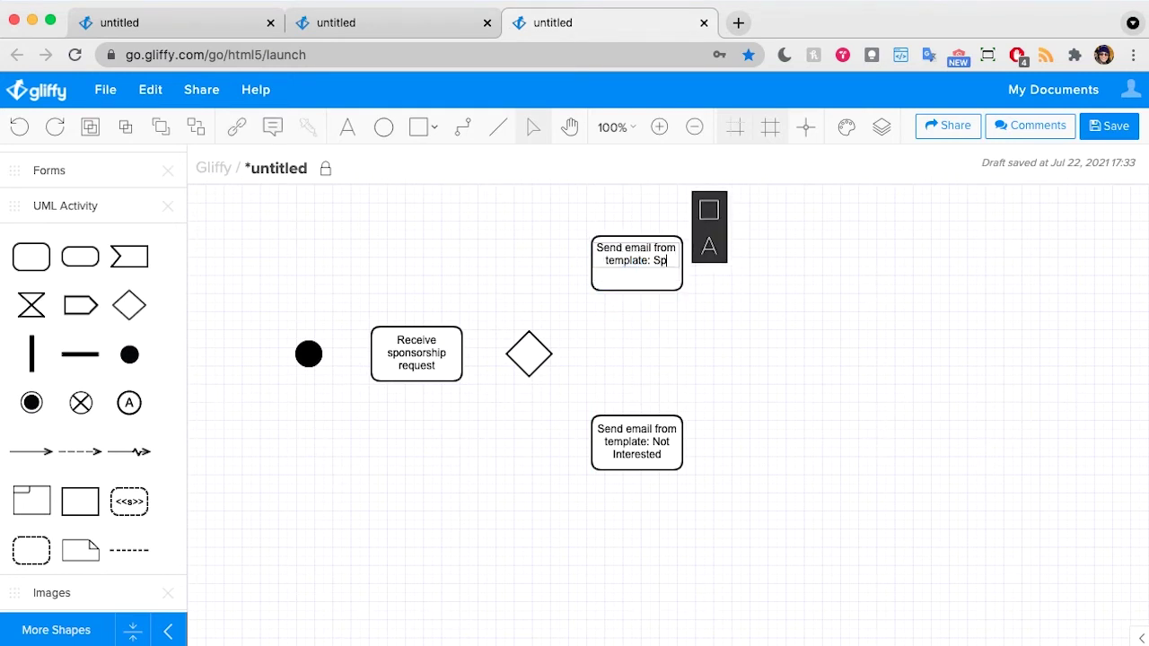
{"action": "type", "text": "onsorship Accepted"}
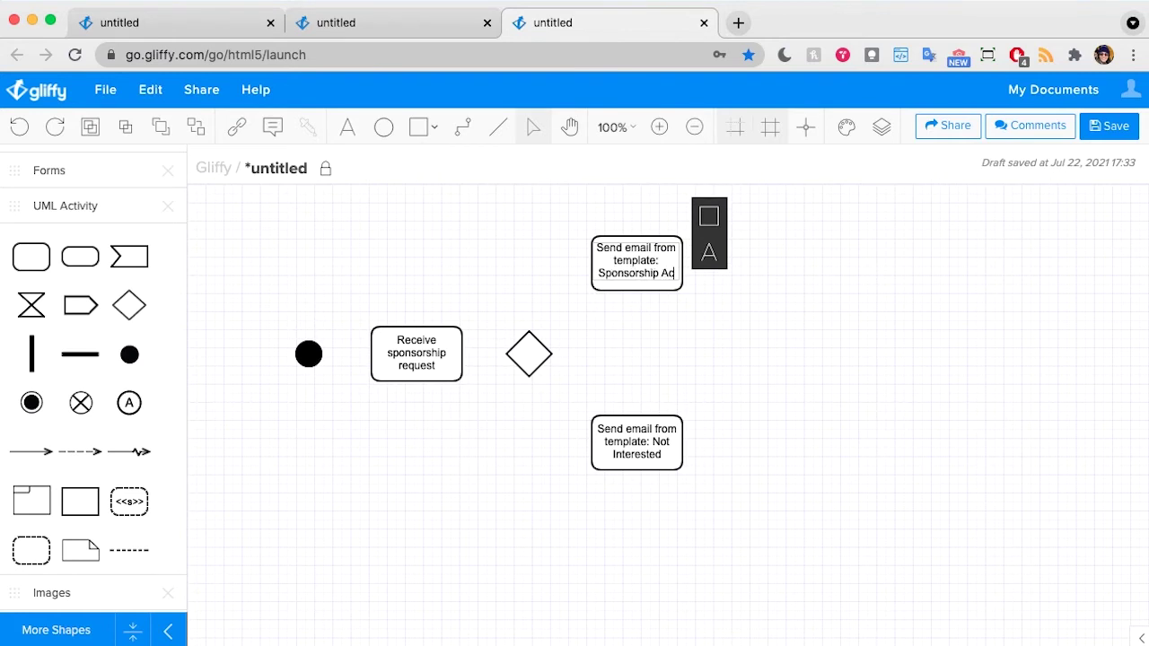
{"action": "left_click", "coordinate": [731, 376]}
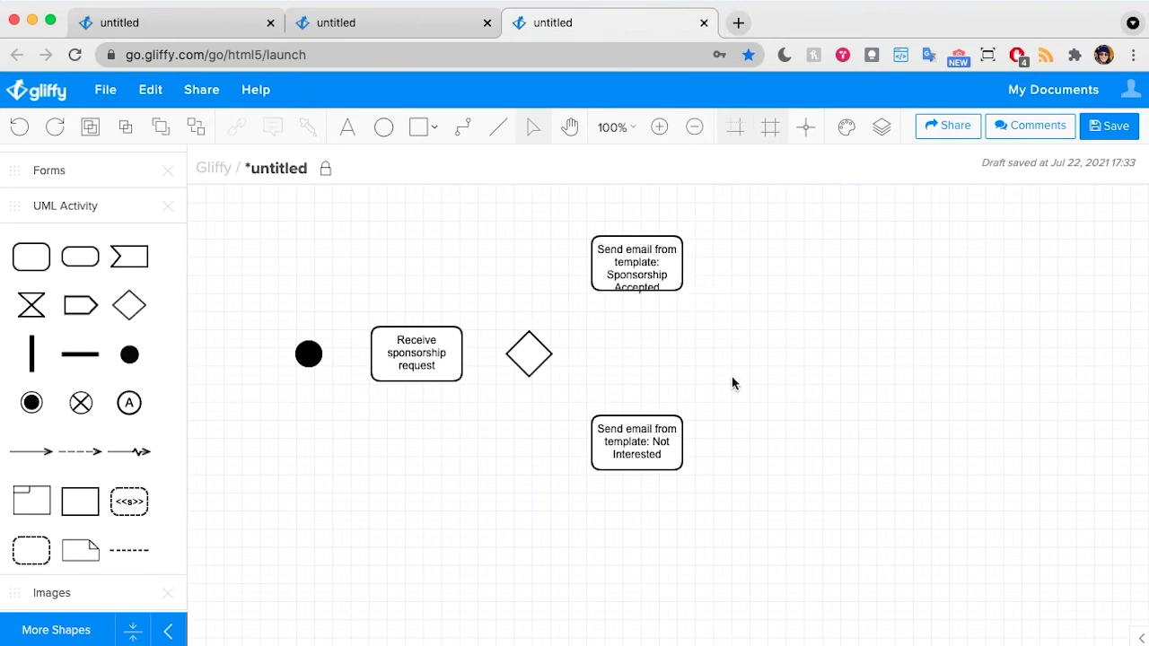
Enlarge the "Sponsorship Accepted" email action slightly in width and height so its whole label fits inside.
{"action": "left_click", "coordinate": [672, 287]}
{"action": "left_click_drag", "start_coordinate": [682, 262], "coordinate": [696, 264]}
{"action": "left_click_drag", "start_coordinate": [643, 288], "coordinate": [653, 262]}
{"action": "left_click", "coordinate": [658, 363]}
{"action": "left_click", "coordinate": [717, 401]}
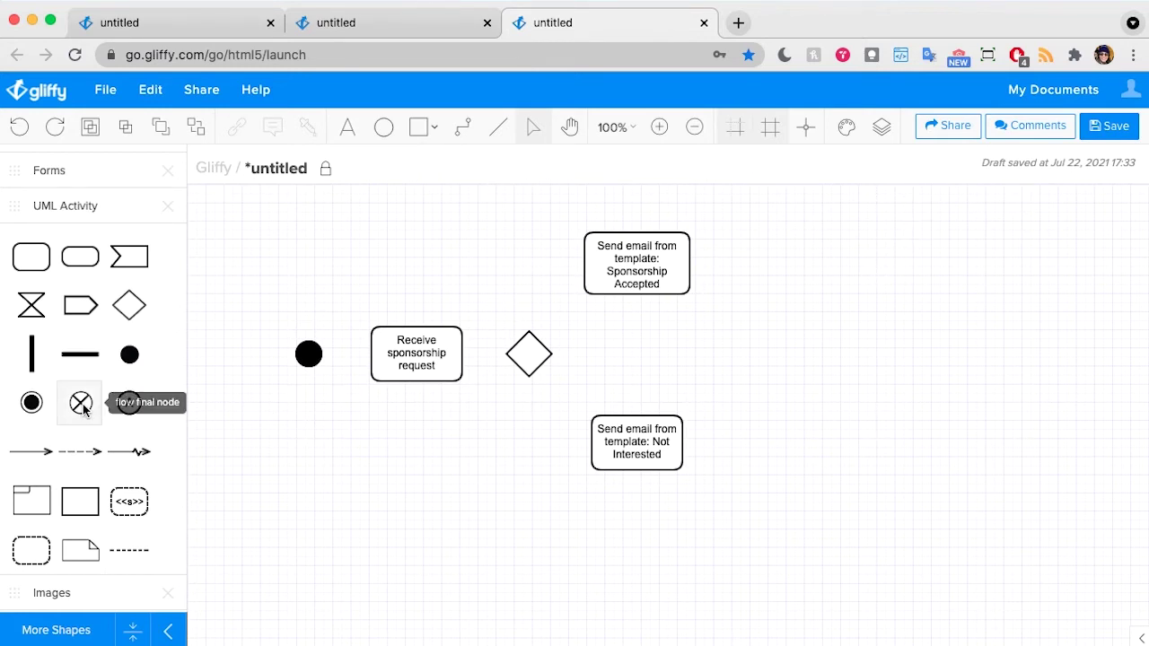
Place a flow final node right of the "Not Interested" action and shift the "Sponsorship Accepted" action slightly down.
{"action": "left_click_drag", "start_coordinate": [81, 407], "coordinate": [746, 435]}
{"action": "left_click", "coordinate": [707, 541]}
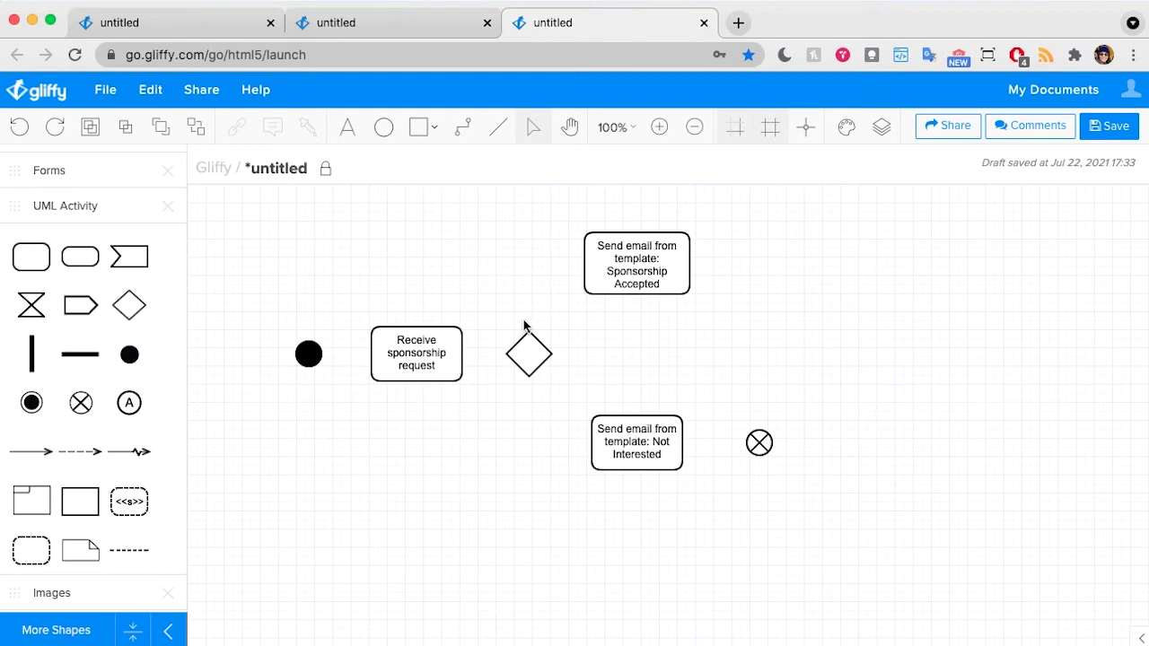
{"action": "left_click_drag", "start_coordinate": [657, 249], "coordinate": [657, 258]}
{"action": "left_click", "coordinate": [822, 339]}
Place a vertical fork bar to the right of the "Sponsorship Accepted" action, vertically centred on it.
{"action": "scroll", "coordinate": [723, 339], "scroll_direction": "right", "scroll_amount": 3}
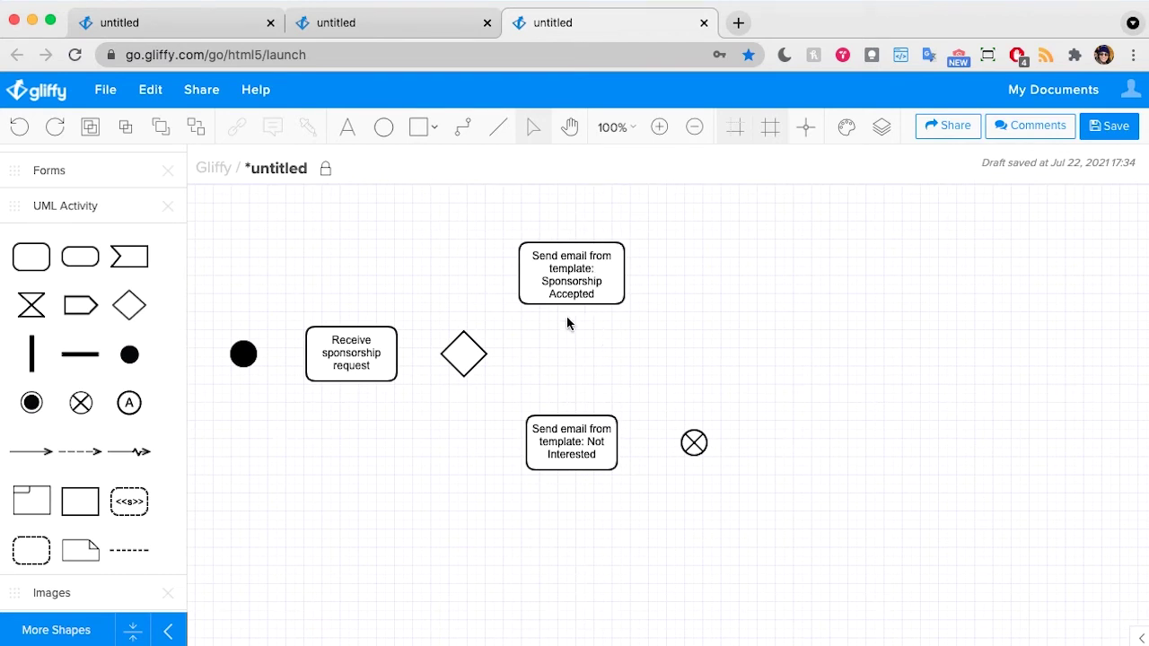
{"action": "left_click_drag", "start_coordinate": [32, 353], "coordinate": [715, 218]}
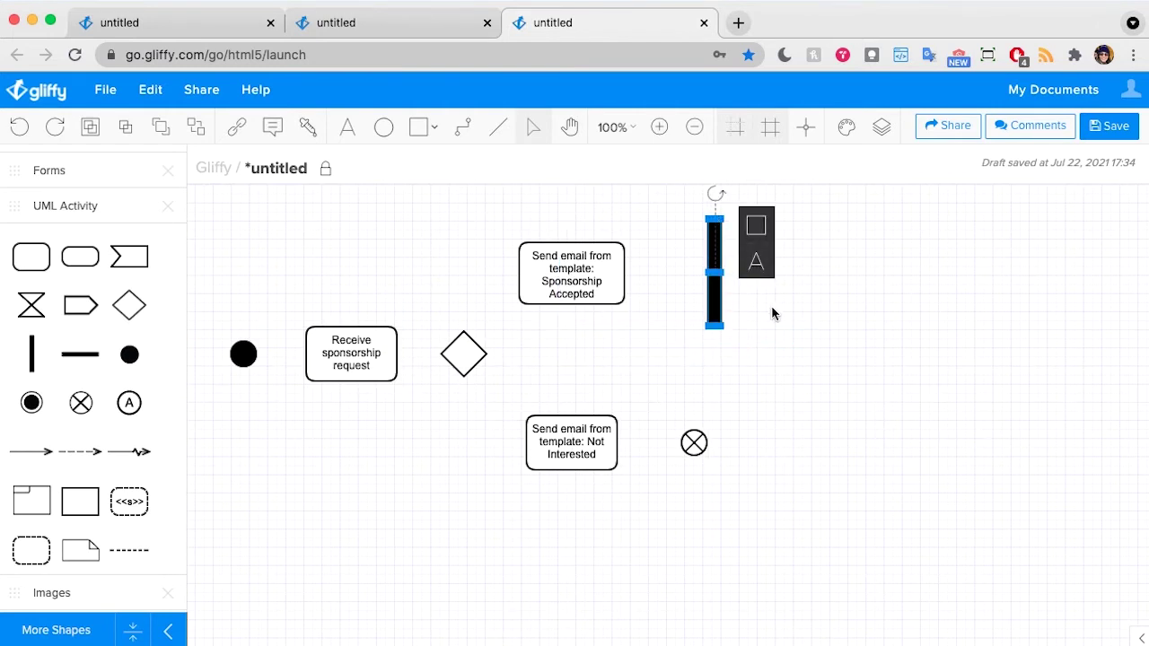
{"action": "left_click", "coordinate": [888, 353]}
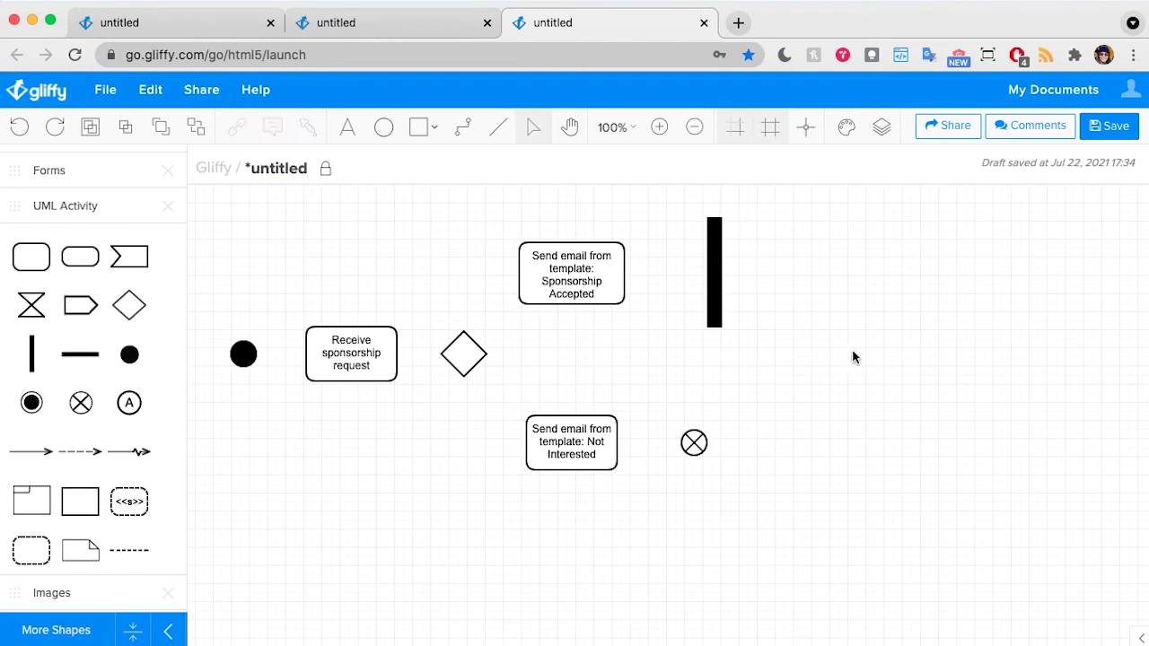
Add a rounded action labelled "Request an invoice" with centred text at the upper right of the fork bar.
{"action": "scroll", "coordinate": [708, 323], "scroll_direction": "right", "scroll_amount": 2}
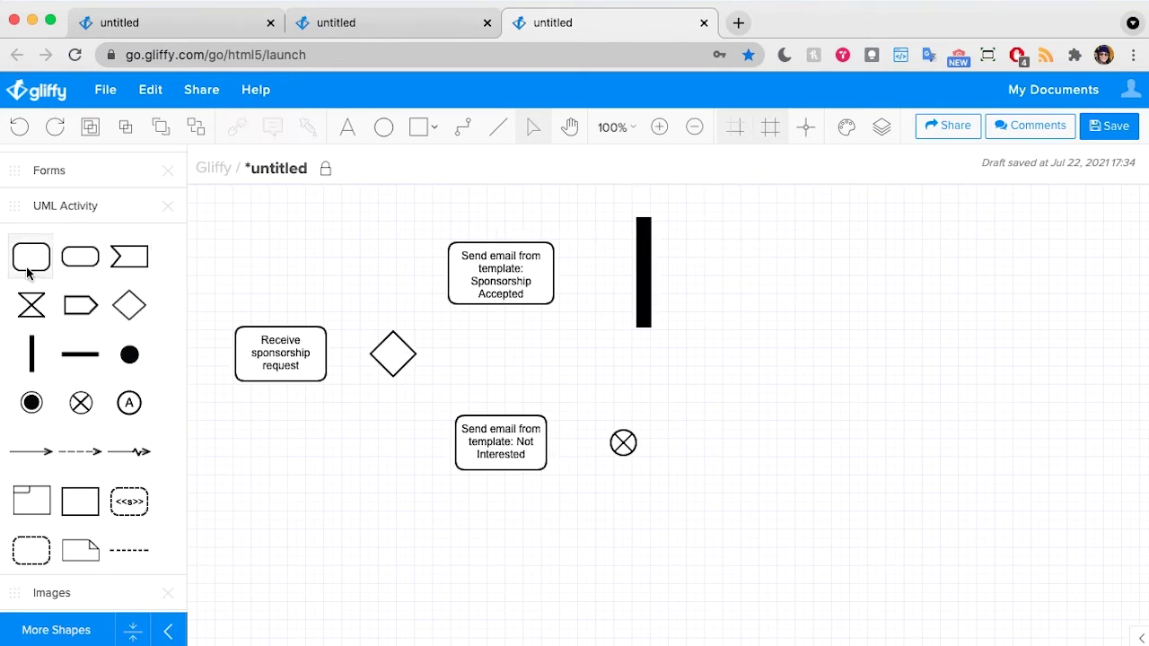
{"action": "left_click_drag", "start_coordinate": [31, 256], "coordinate": [741, 231]}
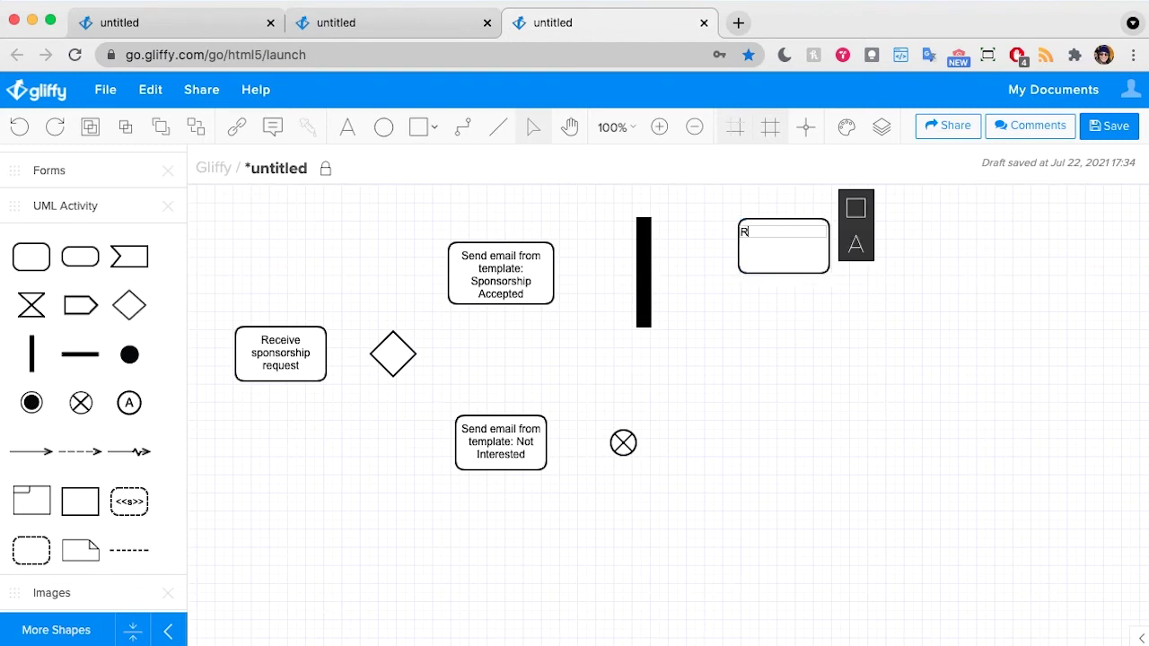
{"action": "type", "text": "Request an invoice"}
{"action": "left_click", "coordinate": [856, 244]}
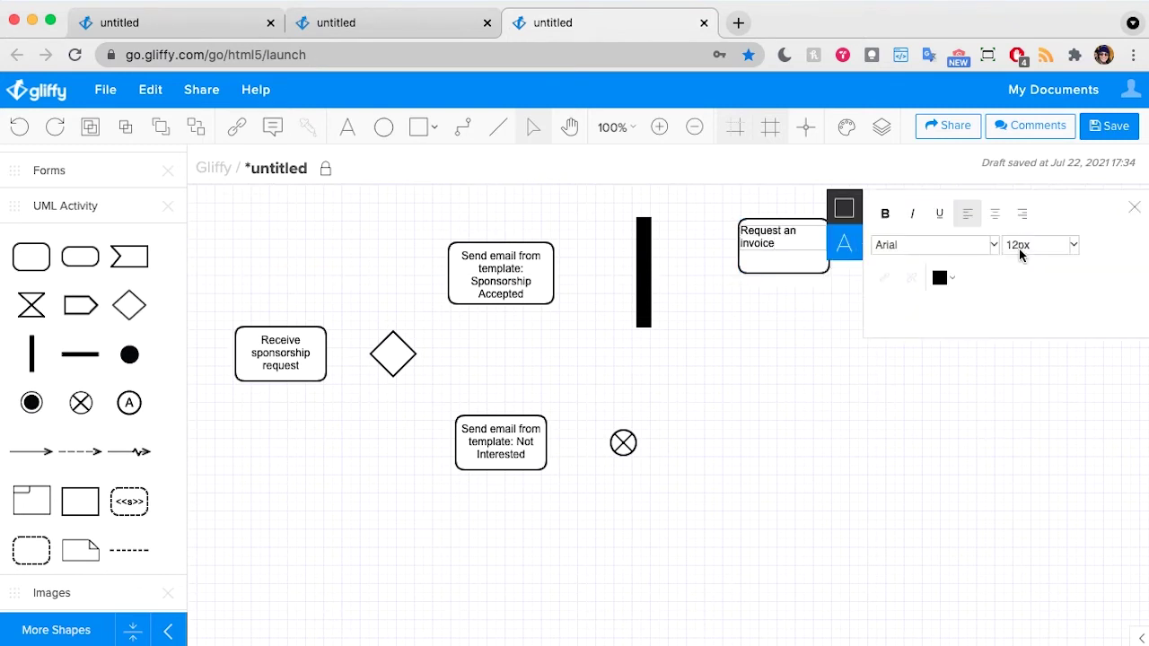
{"action": "left_click", "coordinate": [812, 312]}
Duplicate the "Request an invoice" action directly below it and relabel the copy "Send our branded materials".
{"action": "left_click", "coordinate": [792, 262]}
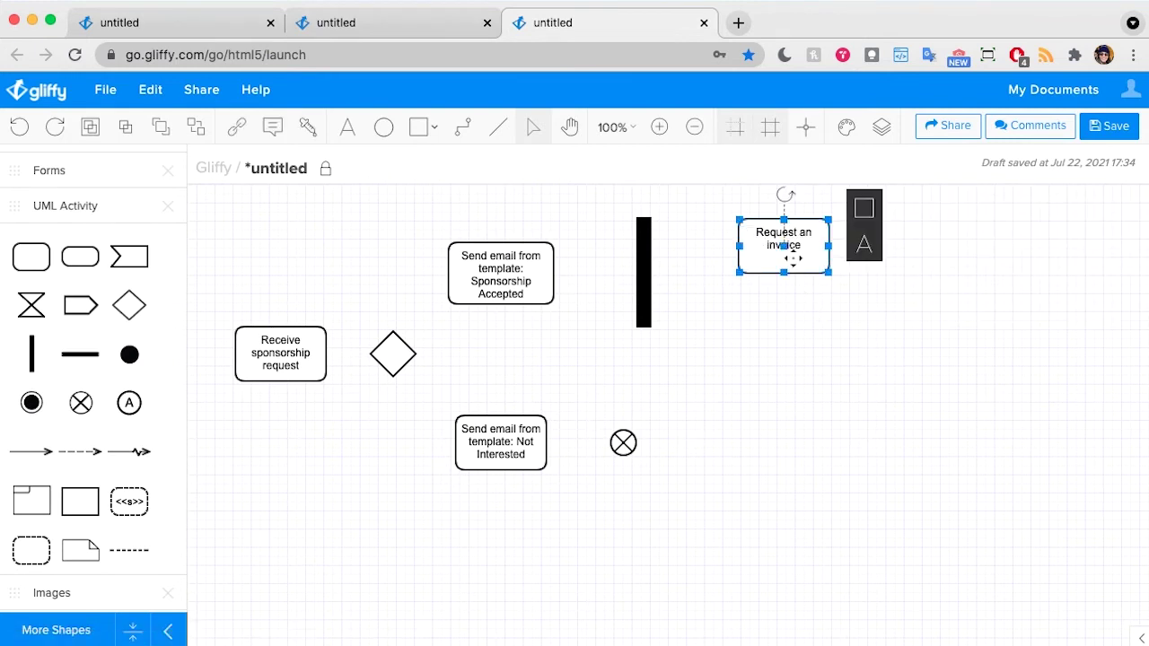
{"action": "key", "text": "ctrl+d"}
{"action": "left_click_drag", "start_coordinate": [792, 262], "coordinate": [793, 343]}
{"action": "type", "text": "Send"}
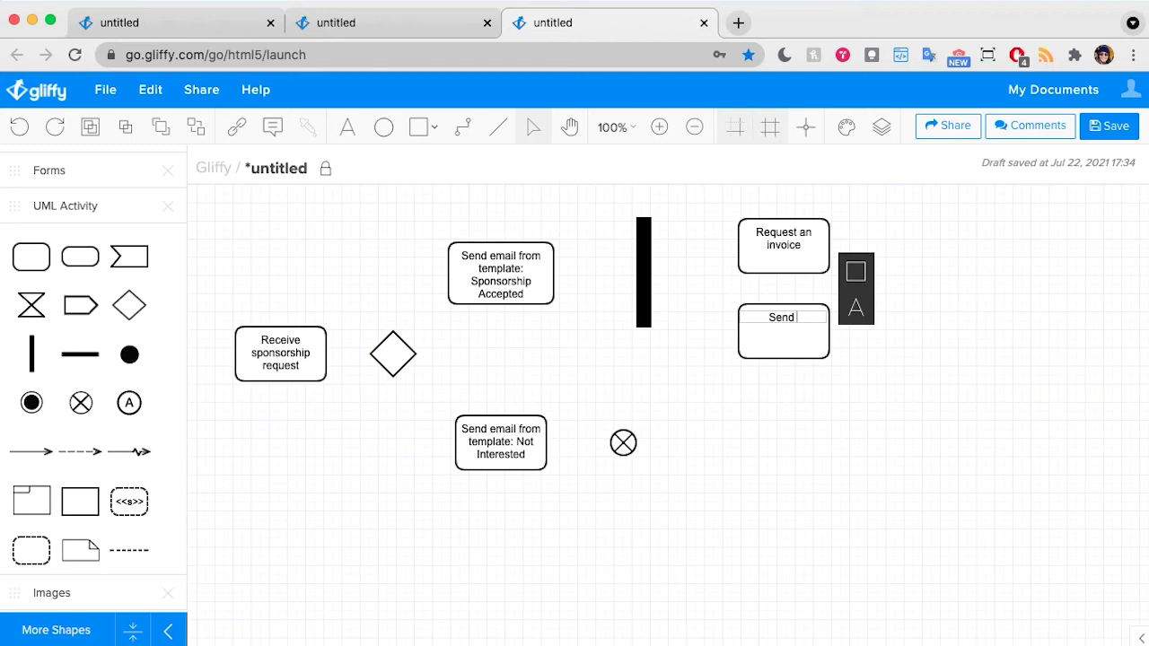
{"action": "type", "text": " our branded materi"}
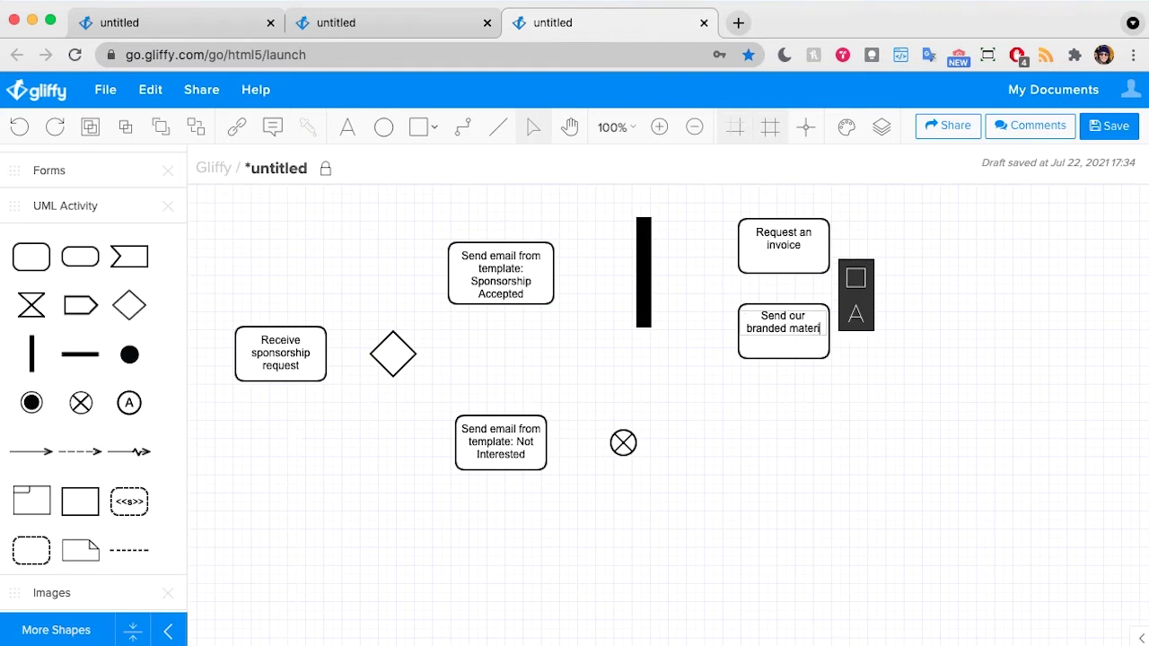
{"action": "type", "text": "als"}
{"action": "left_click", "coordinate": [843, 402]}
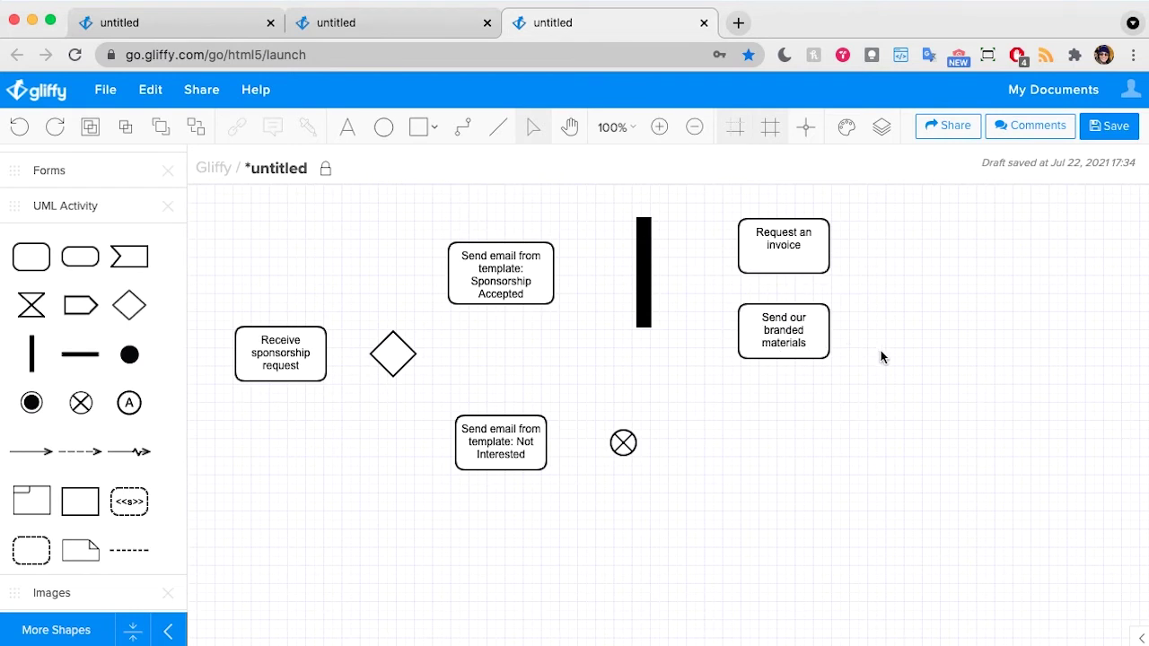
Move the "Request an invoice" and "Send our branded materials" actions together slightly upward to centre them on the fork bar.
{"action": "left_click", "coordinate": [783, 245]}
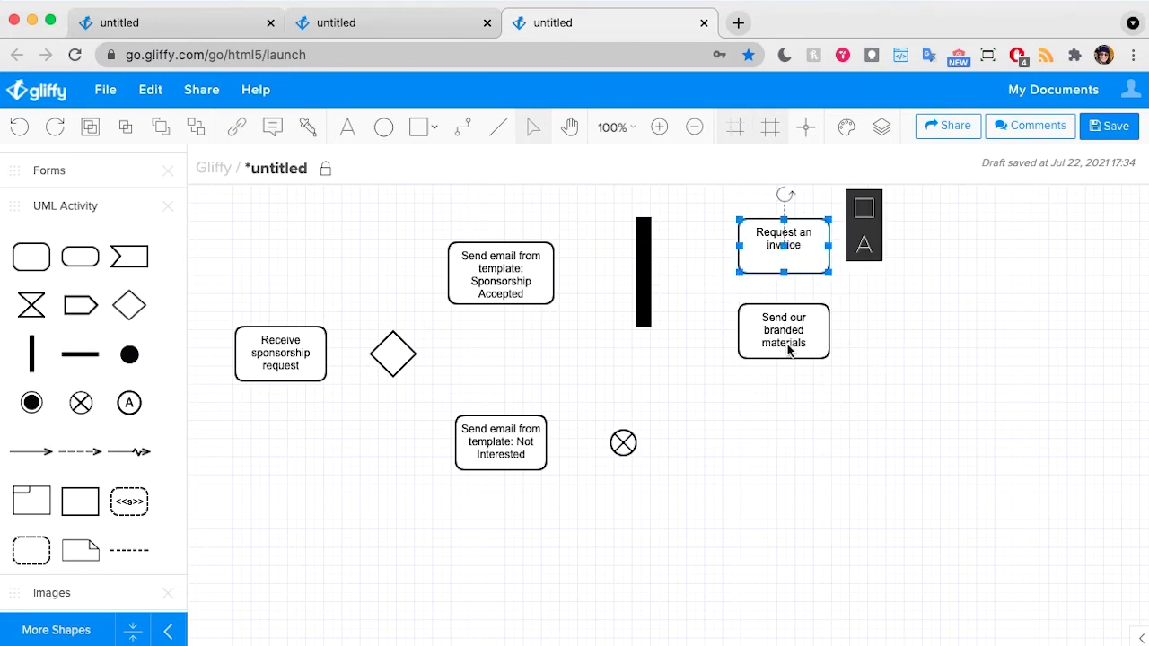
{"action": "left_click", "coordinate": [781, 334], "text": "shift"}
{"action": "left_click_drag", "start_coordinate": [781, 334], "coordinate": [777, 321]}
Duplicate the "Request an invoice" action to its right and relabel the copy "Receive invoice".
{"action": "left_click", "coordinate": [800, 232]}
{"action": "key", "text": "super+d"}
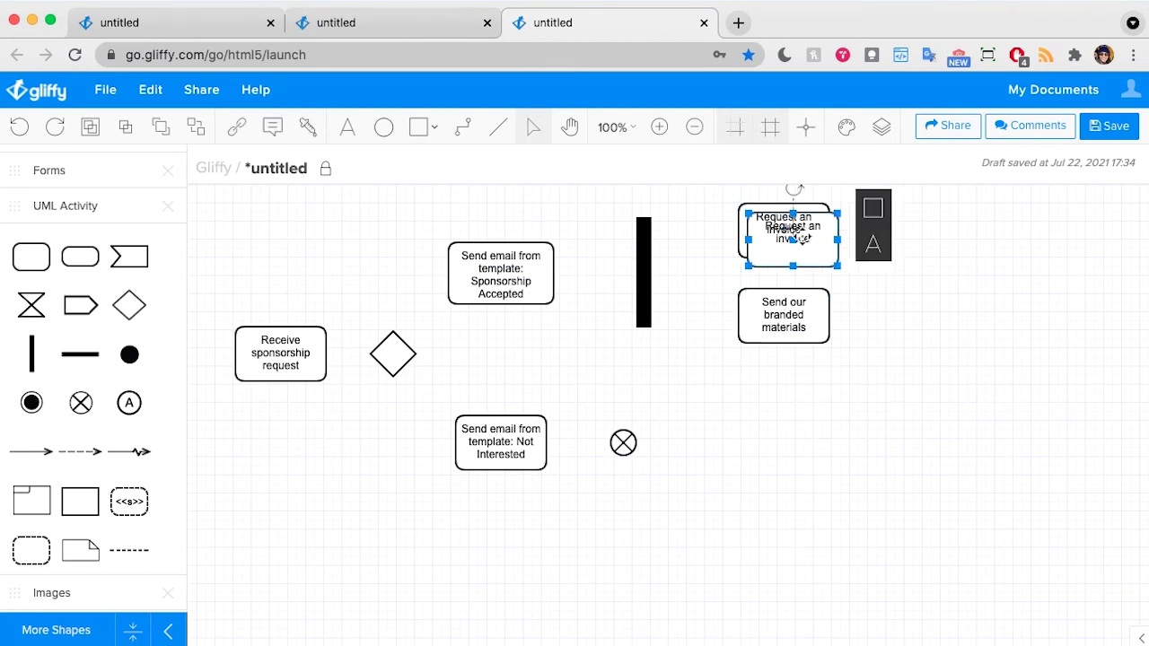
{"action": "left_click_drag", "start_coordinate": [798, 236], "coordinate": [934, 244]}
{"action": "type", "text": "Rec"}
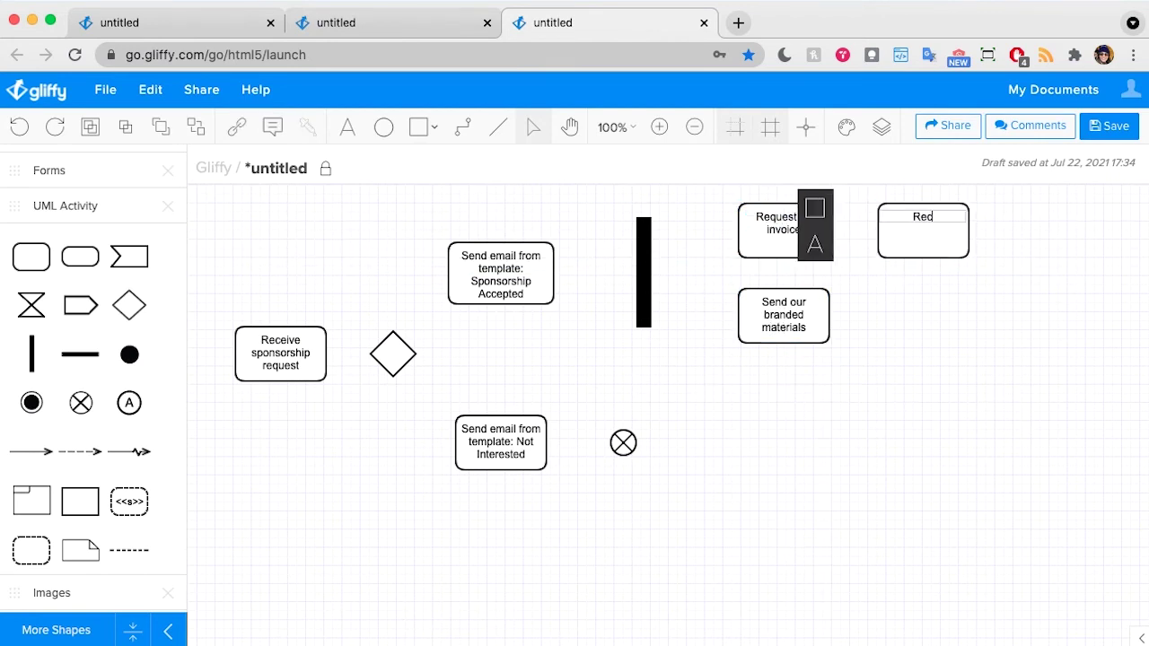
{"action": "type", "text": "eive invoice"}
{"action": "left_click", "coordinate": [1034, 332]}
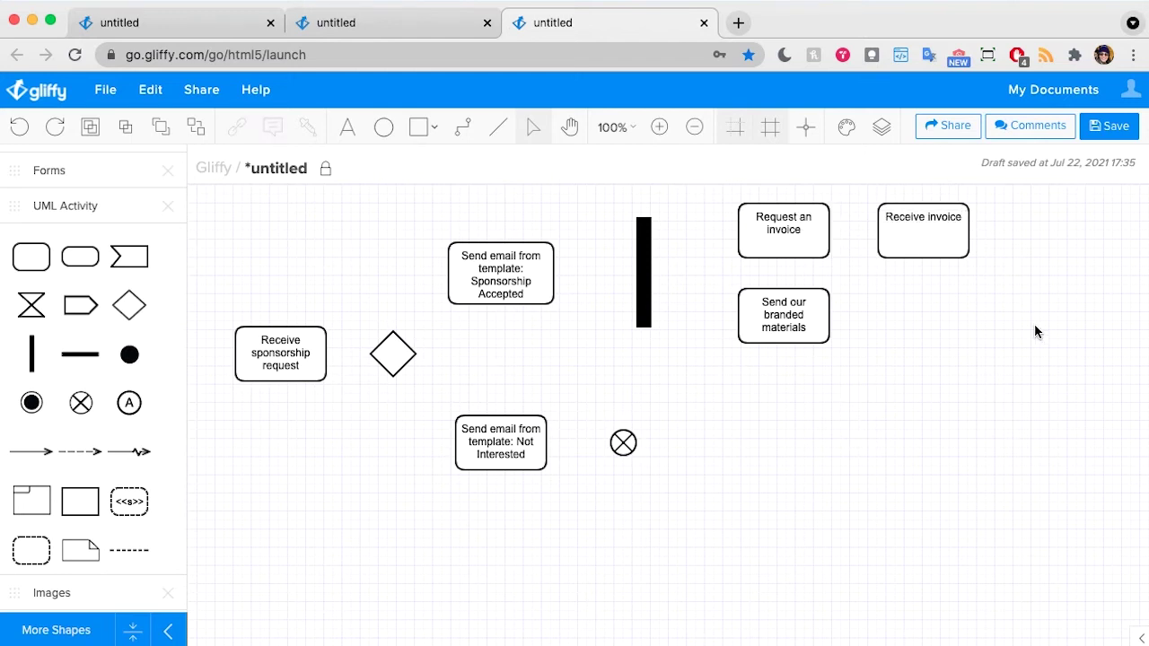
Duplicate the "Receive invoice" action to its right and relabel the copy "Pay invoice".
{"action": "scroll", "coordinate": [1033, 328], "scroll_direction": "right", "scroll_amount": 5}
{"action": "left_click", "coordinate": [777, 235]}
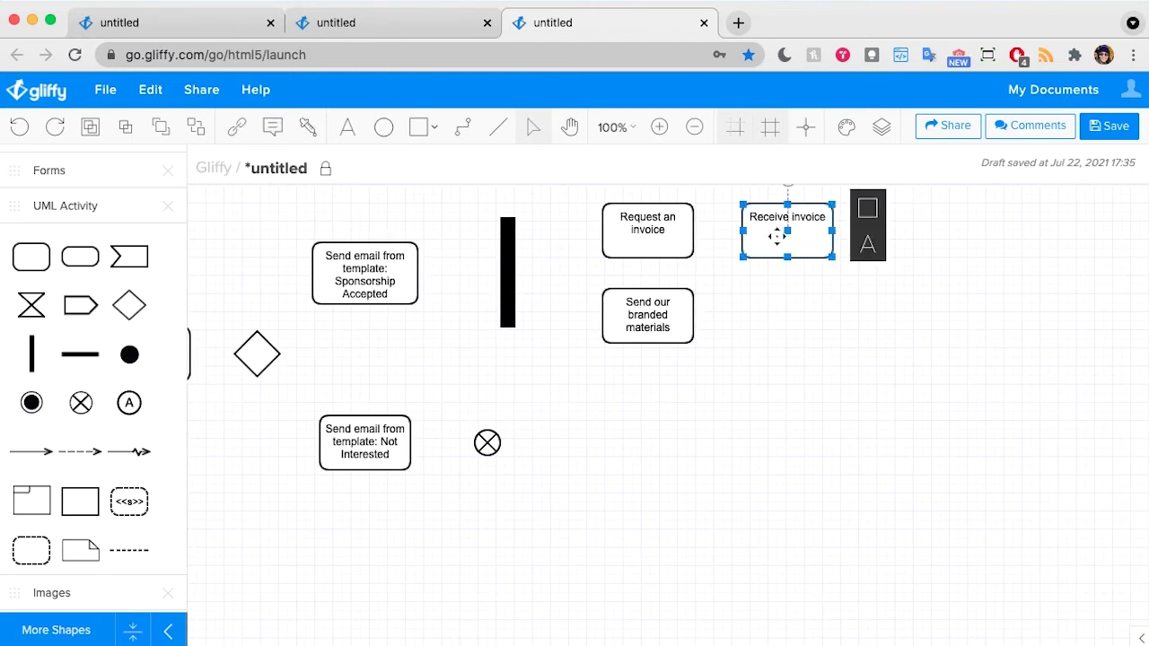
{"action": "left_click_drag", "start_coordinate": [777, 235], "coordinate": [897, 239]}
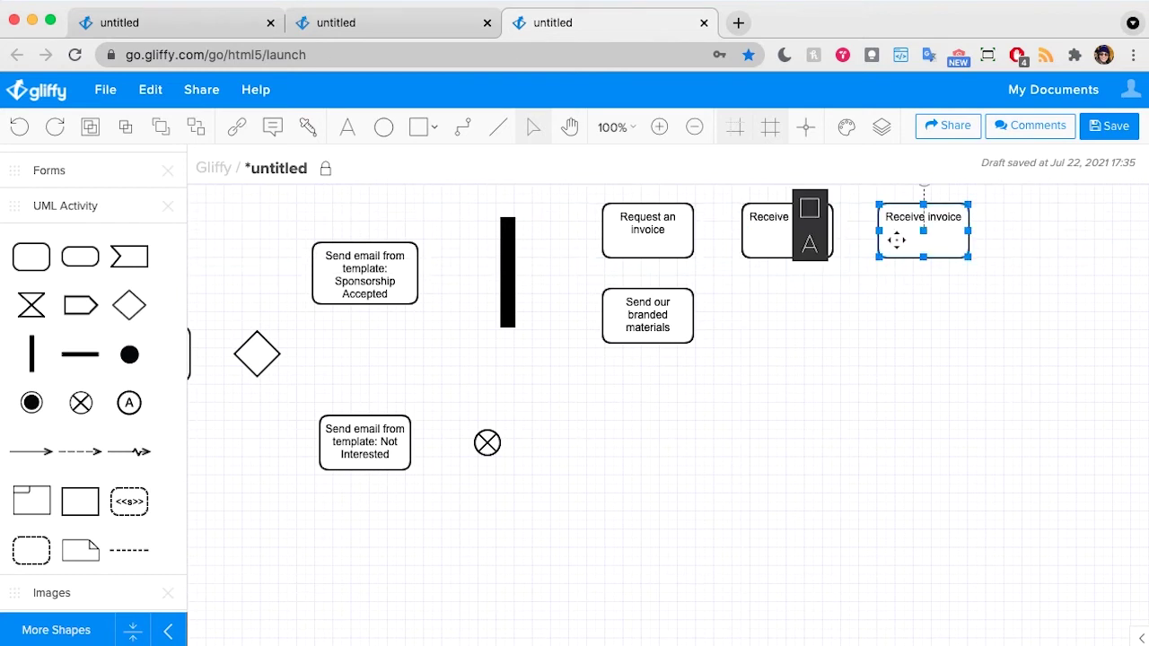
{"action": "double_click", "coordinate": [897, 238]}
{"action": "type", "text": "Pay invoice"}
{"action": "left_click", "coordinate": [928, 387]}
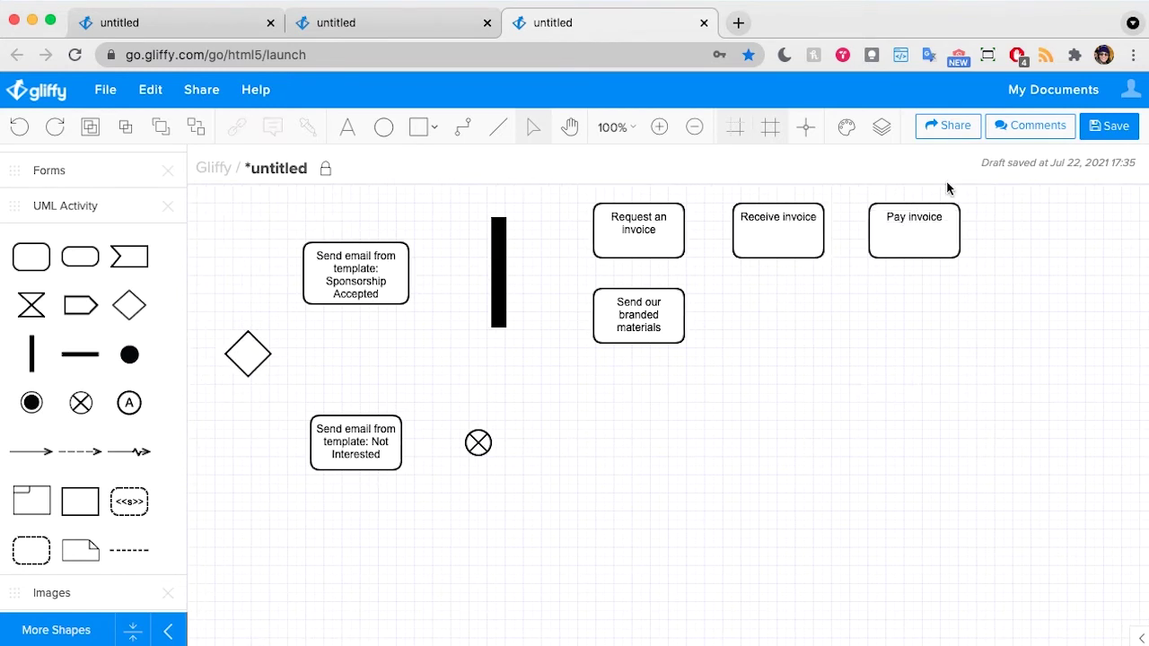
Place a vertical join bar to the right of the "Pay invoice" action, level with the fork bar.
{"action": "scroll", "coordinate": [875, 367], "scroll_direction": "right", "scroll_amount": 5}
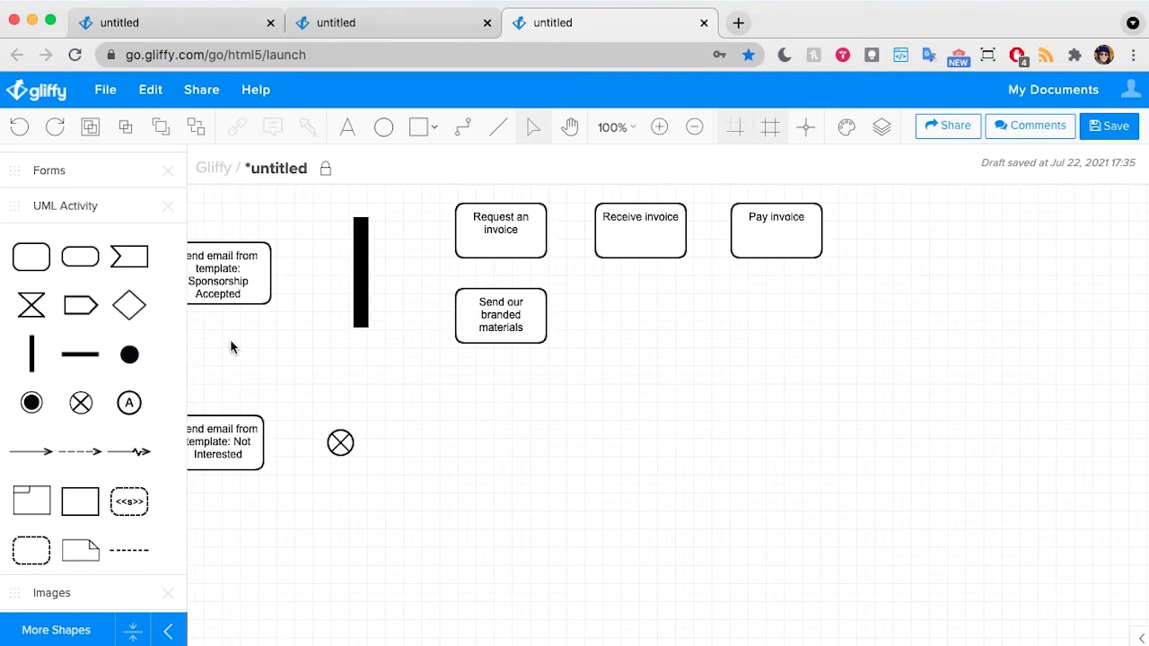
{"action": "left_click_drag", "start_coordinate": [34, 361], "coordinate": [866, 223]}
{"action": "left_click", "coordinate": [751, 368]}
Copy the "Pay invoice" action to the right of the join bar and relabel the copy "Event recap from the organizers".
{"action": "scroll", "coordinate": [751, 369], "scroll_direction": "right", "scroll_amount": 5}
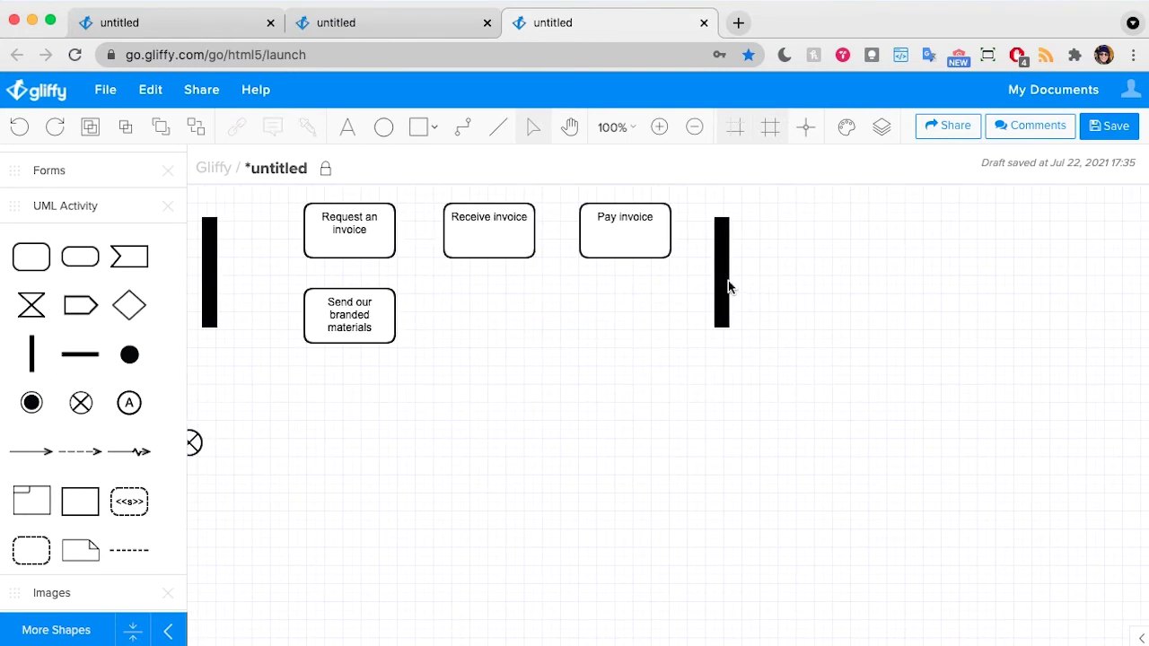
{"action": "left_click_drag", "start_coordinate": [639, 235], "coordinate": [835, 277]}
{"action": "double_click", "coordinate": [828, 265]}
{"action": "type", "text": "Eve"}
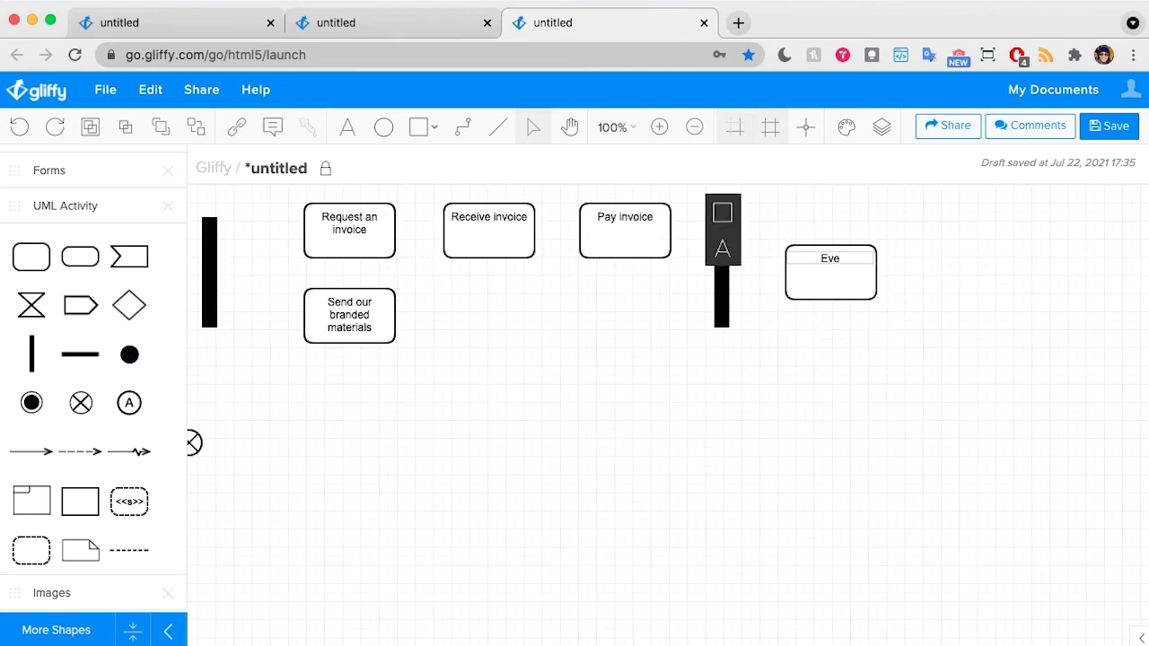
{"action": "type", "text": "nt recap from the"}
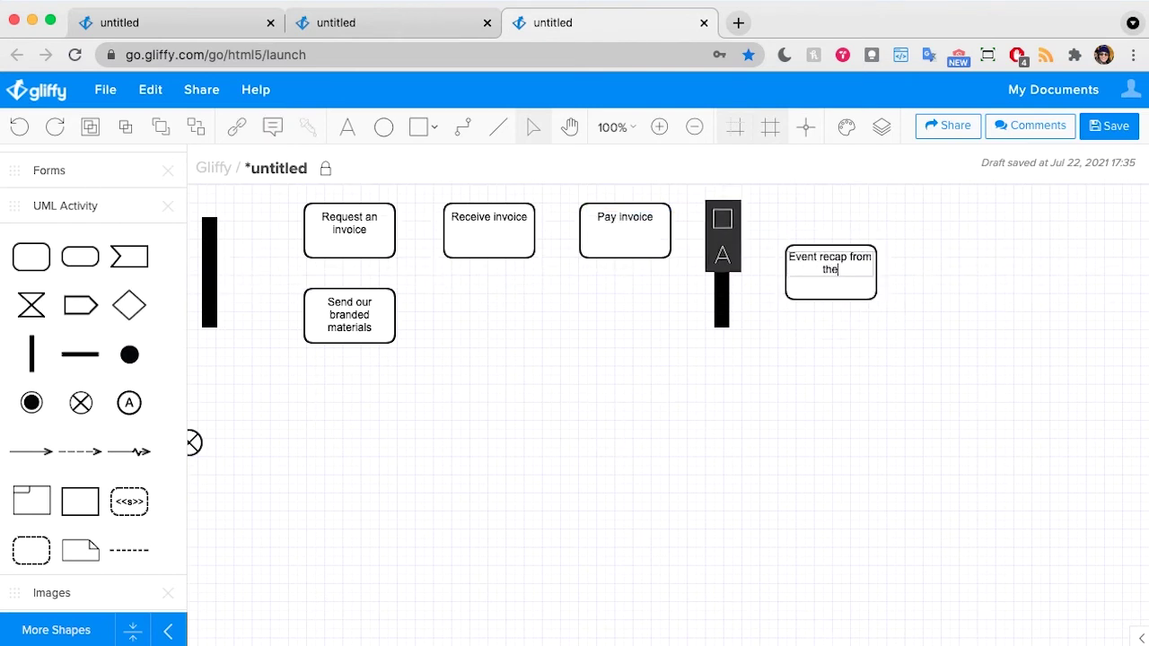
{"action": "type", "text": " organizers"}
{"action": "left_click", "coordinate": [849, 394]}
Place an activity final node to the right of the "Event recap from the organizers" action.
{"action": "scroll", "coordinate": [849, 359], "scroll_direction": "right", "scroll_amount": 3}
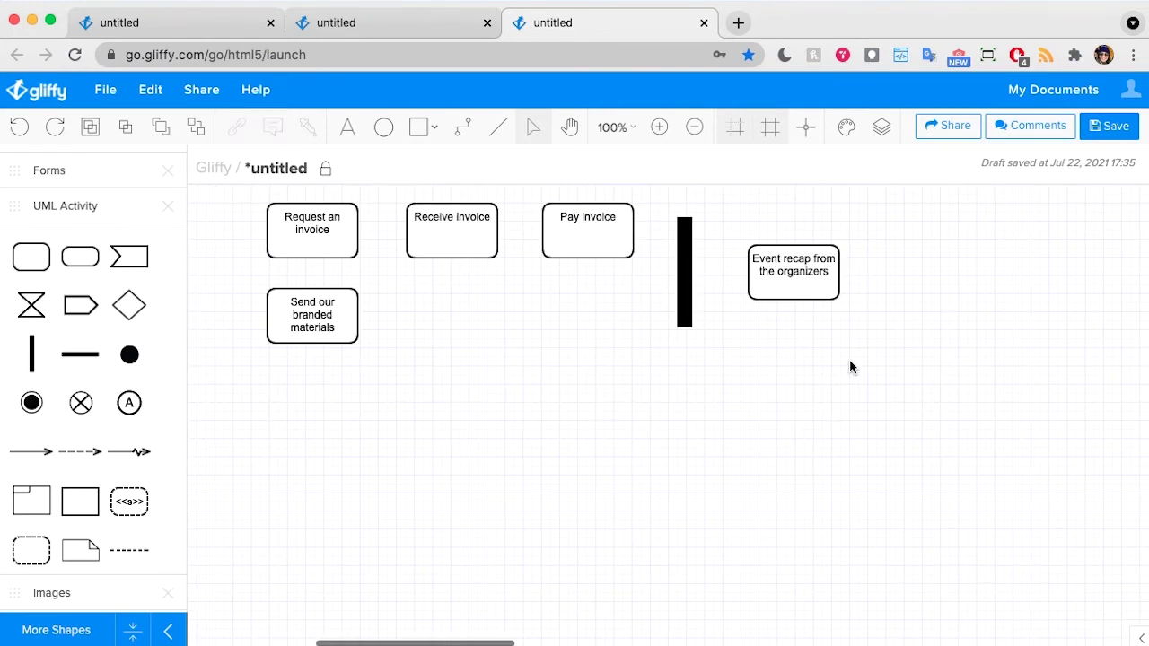
{"action": "scroll", "coordinate": [848, 359], "scroll_direction": "left", "scroll_amount": 8}
{"action": "scroll", "coordinate": [850, 366], "scroll_direction": "left", "scroll_amount": 2}
{"action": "scroll", "coordinate": [849, 366], "scroll_direction": "right", "scroll_amount": 6}
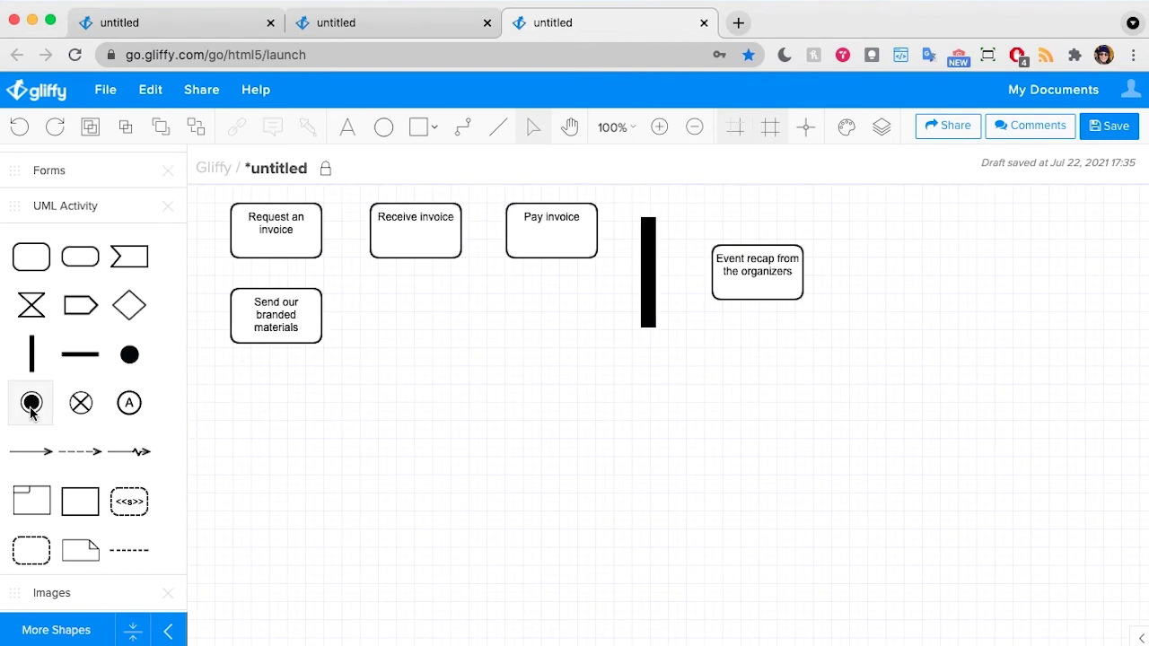
{"action": "left_click_drag", "start_coordinate": [32, 402], "coordinate": [859, 263]}
{"action": "left_click", "coordinate": [855, 372]}
Connect the initial node to the "Receive sponsorship request" action, and that action to the decision diamond, with solid flow arrows.
{"action": "scroll", "coordinate": [854, 373], "scroll_direction": "left", "scroll_amount": 10}
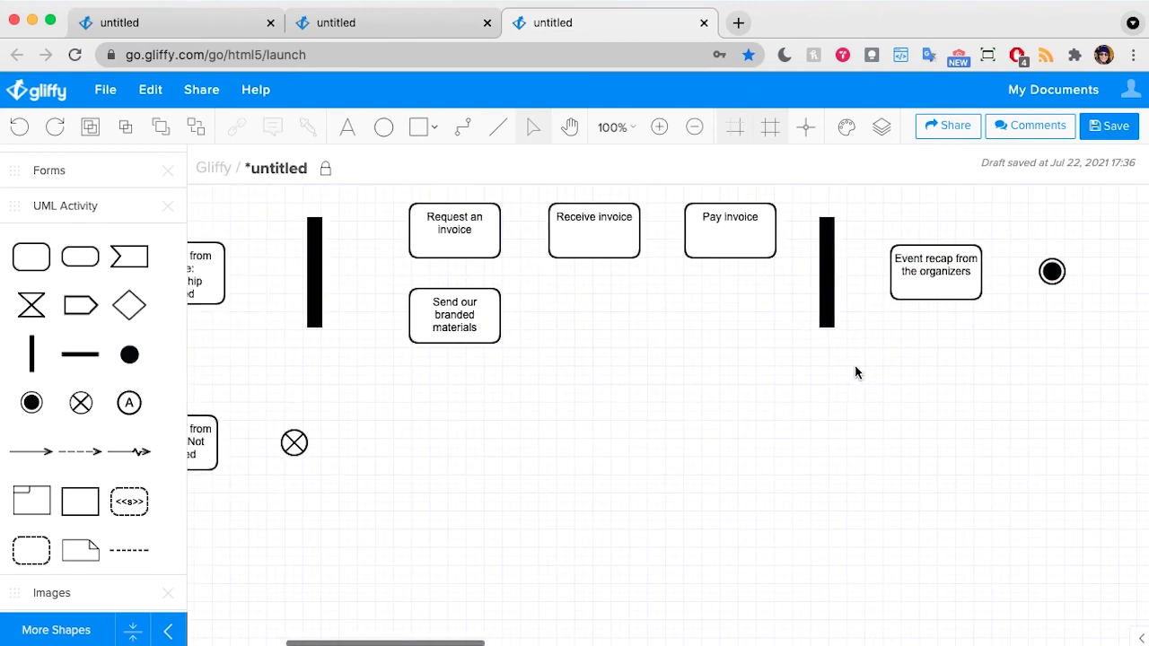
{"action": "scroll", "coordinate": [854, 373], "scroll_direction": "left", "scroll_amount": 5}
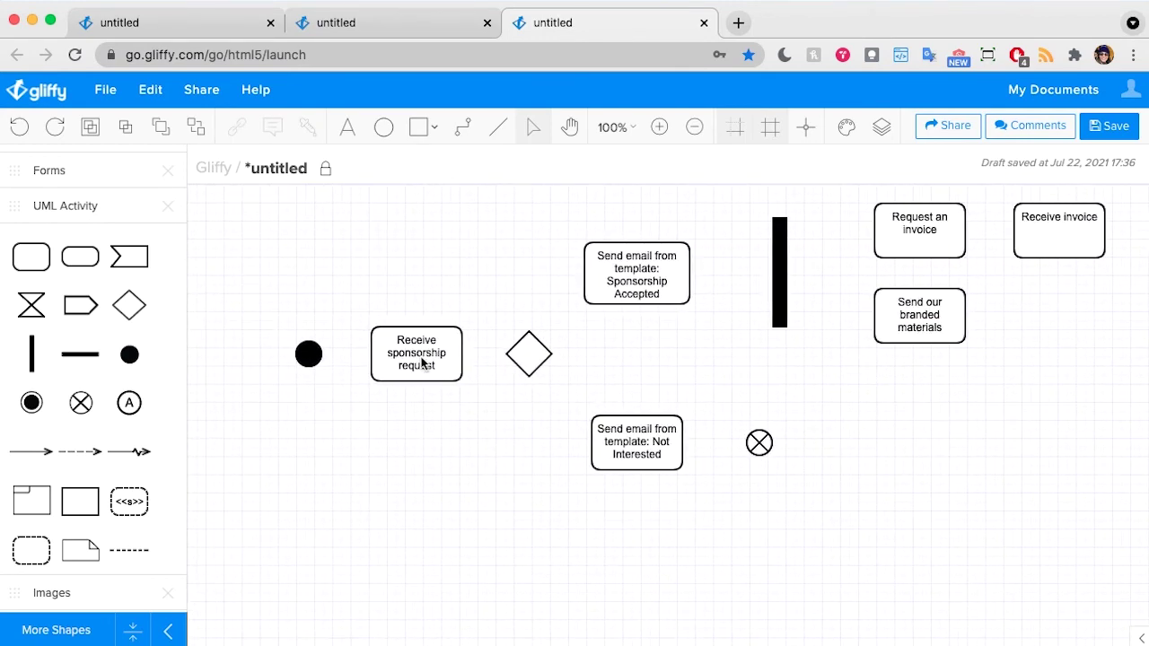
{"action": "left_click_drag", "start_coordinate": [23, 455], "coordinate": [310, 353]}
{"action": "left_click_drag", "start_coordinate": [456, 453], "coordinate": [371, 353]}
{"action": "left_click", "coordinate": [360, 454]}
{"action": "left_click_drag", "start_coordinate": [27, 451], "coordinate": [461, 353]}
{"action": "left_click_drag", "start_coordinate": [483, 489], "coordinate": [507, 354]}
{"action": "left_click", "coordinate": [494, 446]}
Draw a flow arrow from the top of the decision diamond to the left side of the "Sponsorship Accepted" action.
{"action": "left_click_drag", "start_coordinate": [32, 460], "coordinate": [525, 335]}
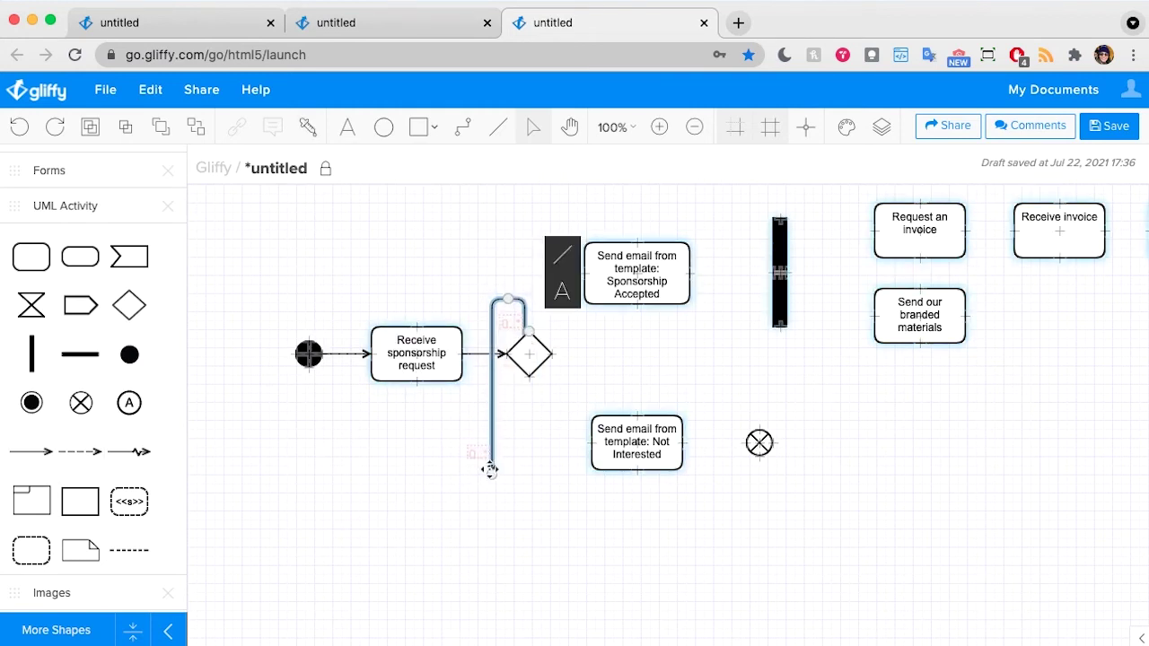
{"action": "left_click_drag", "start_coordinate": [489, 473], "coordinate": [583, 274]}
{"action": "left_click", "coordinate": [506, 242]}
Label the arrow to the "Sponsorship Accepted" action "Sponsorship accepted" and move the label down onto the arrow's vertical segment.
{"action": "left_click", "coordinate": [551, 277]}
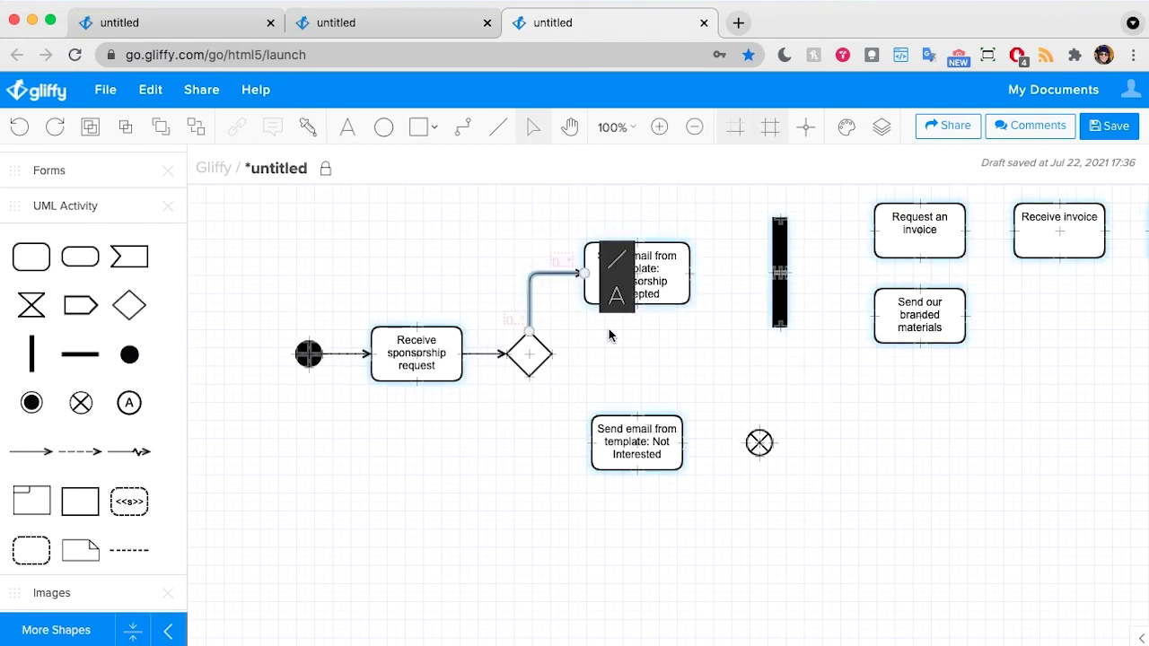
{"action": "left_click", "coordinate": [616, 296]}
{"action": "type", "text": "Sp"}
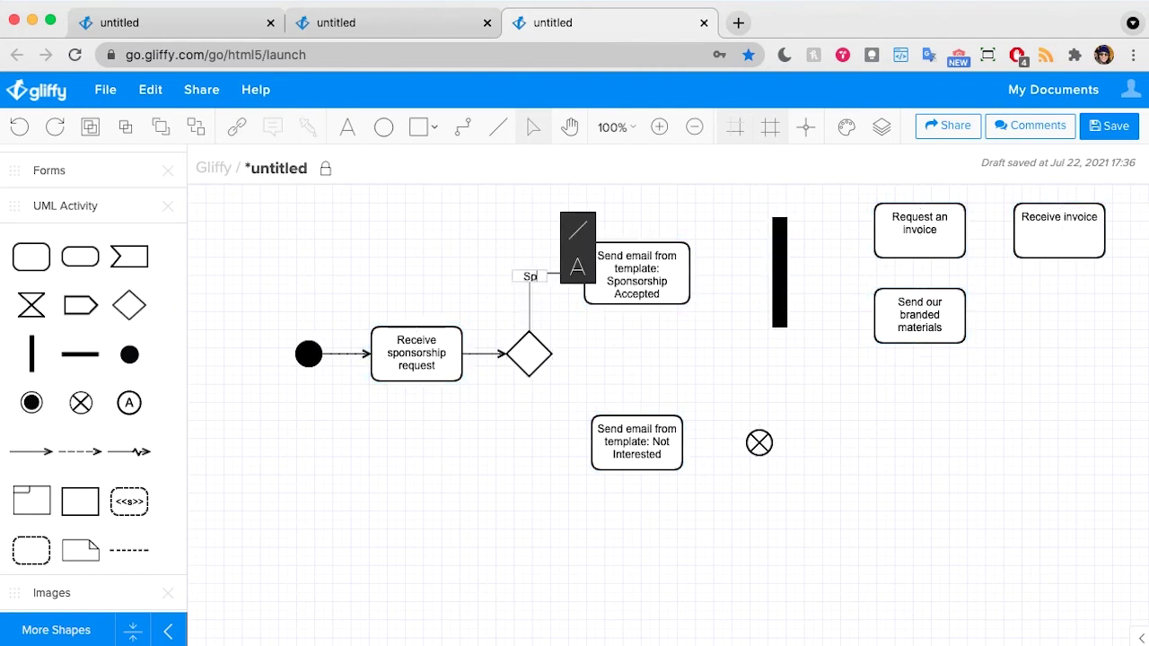
{"action": "type", "text": "onsorship accepted"}
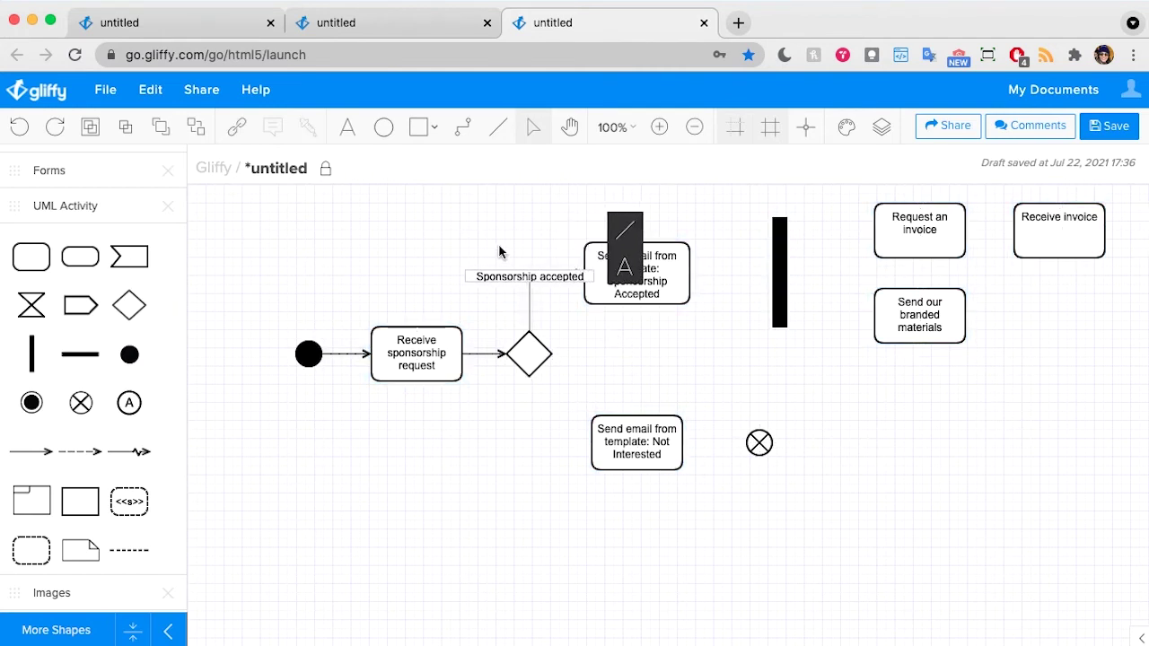
{"action": "left_click", "coordinate": [499, 251]}
{"action": "mouse_move", "coordinate": [545, 277]}
{"action": "left_mouse_down"}
{"action": "mouse_move", "coordinate": [544, 311]}
{"action": "mouse_move", "coordinate": [536, 293]}
{"action": "left_mouse_up"}
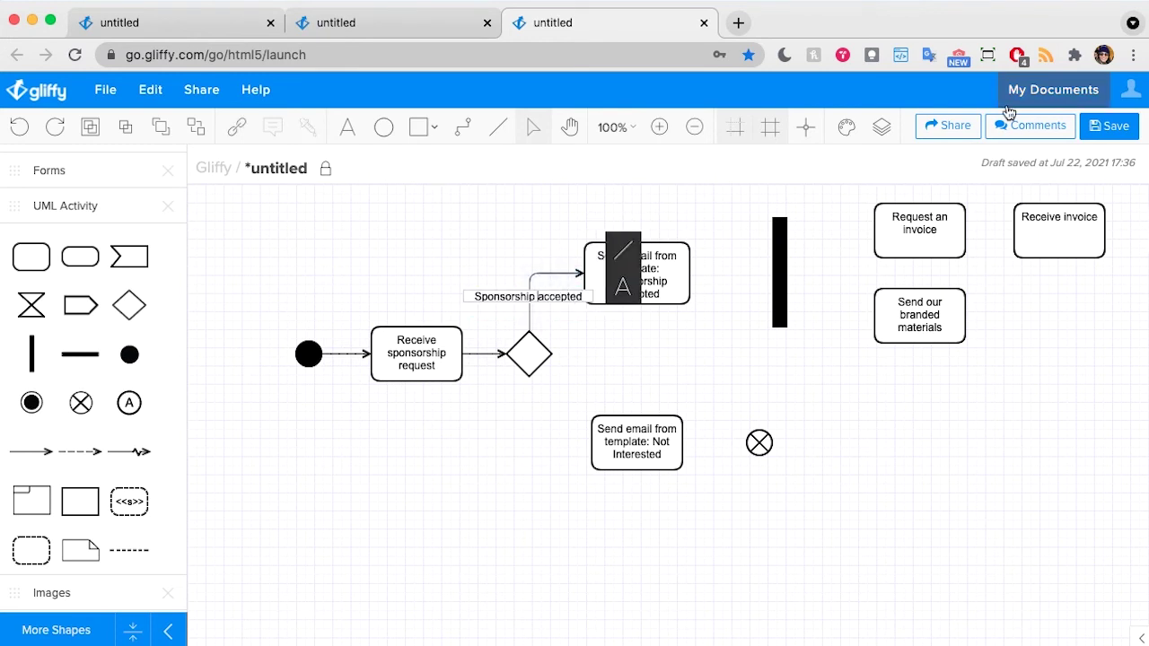
{"action": "left_click", "coordinate": [474, 235]}
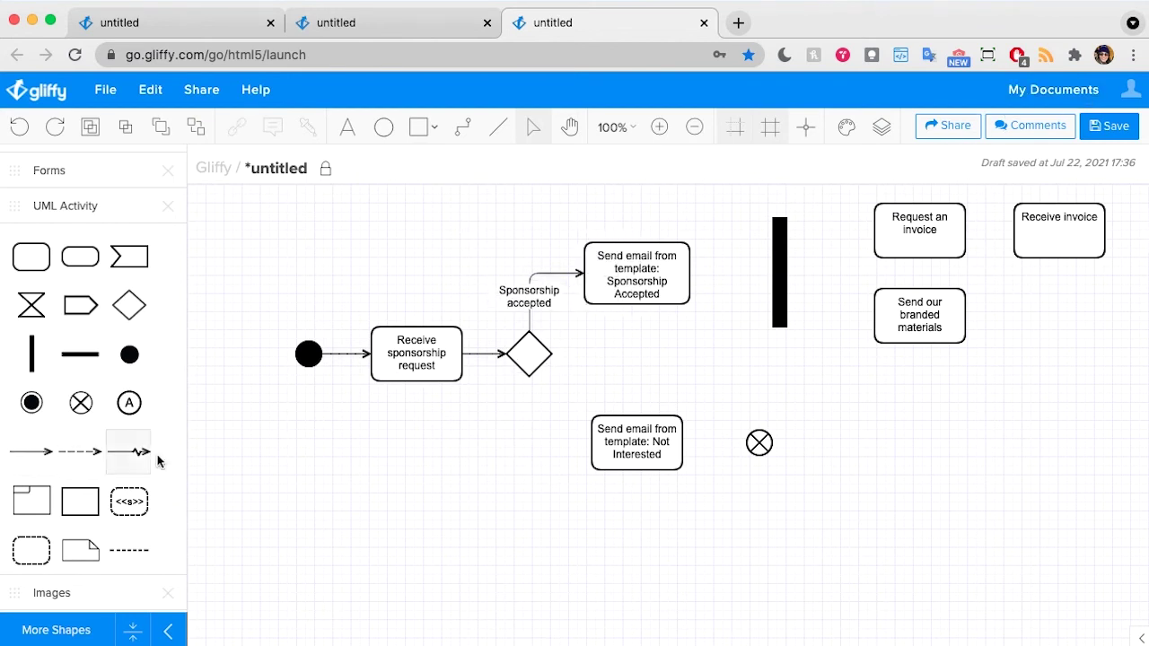
Connect the decision diamond's bottom to the "Not Interested" action with a flow arrow labelled "Sponsorship declined", placing the label on its vertical segment.
{"action": "left_click_drag", "start_coordinate": [31, 460], "coordinate": [528, 377]}
{"action": "left_click_drag", "start_coordinate": [582, 438], "coordinate": [590, 442]}
{"action": "double_click", "coordinate": [529, 413]}
{"action": "type", "text": "Sponso"}
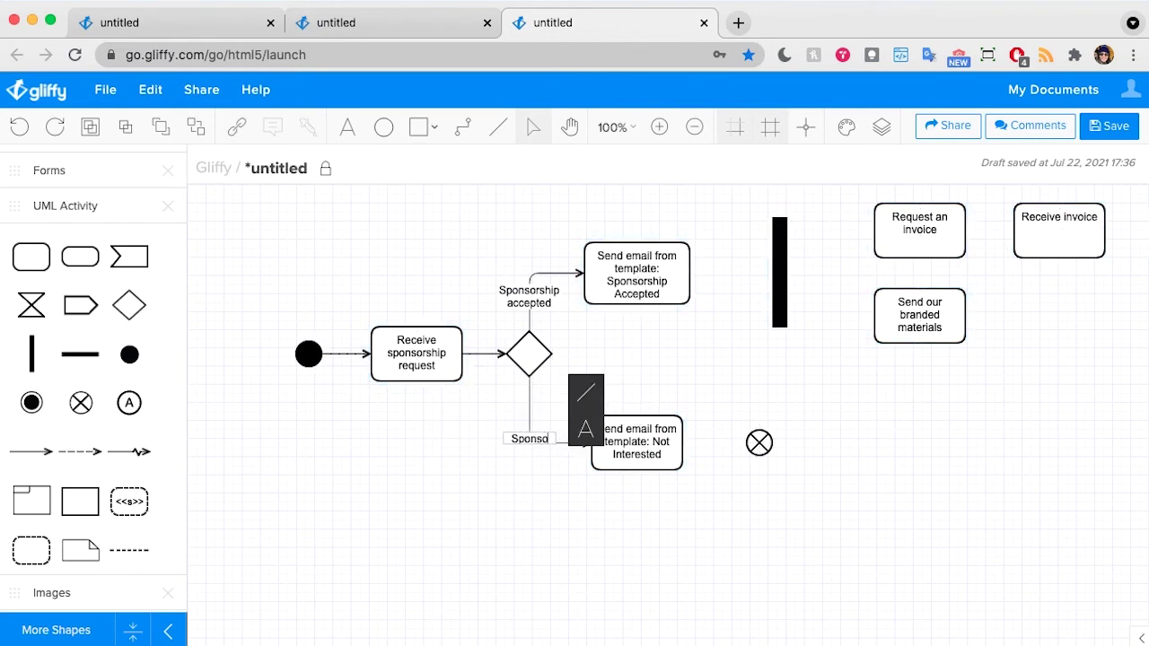
{"action": "type", "text": "rship d"}
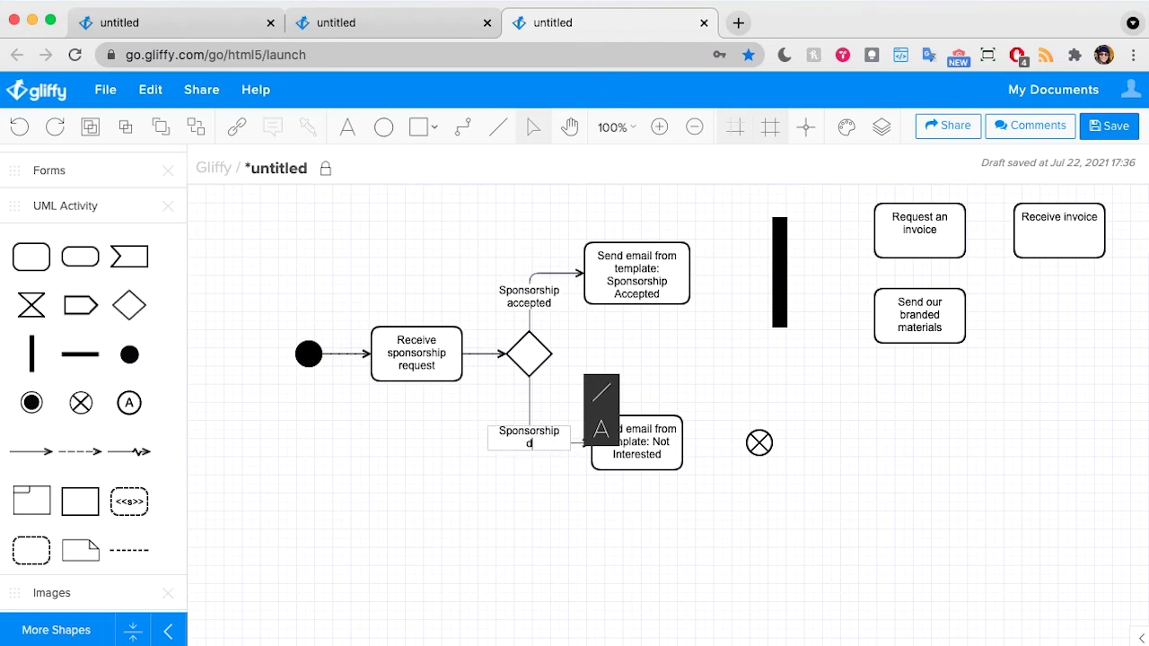
{"action": "type", "text": "eclined"}
{"action": "left_click", "coordinate": [470, 520]}
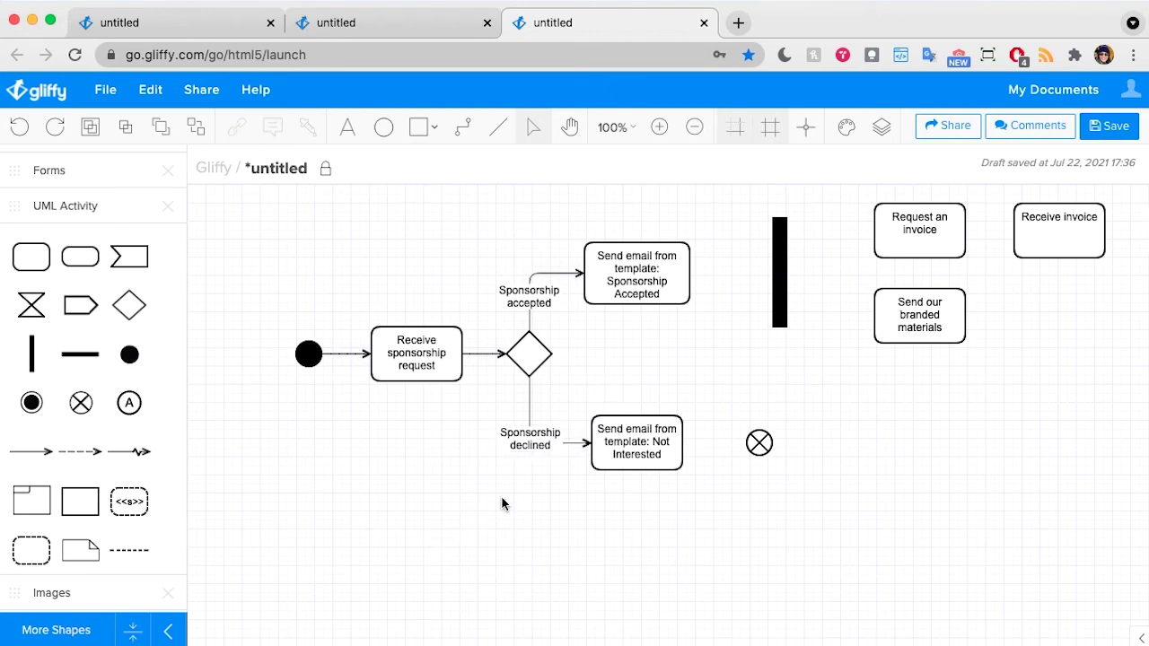
{"action": "left_click_drag", "start_coordinate": [529, 435], "coordinate": [528, 408]}
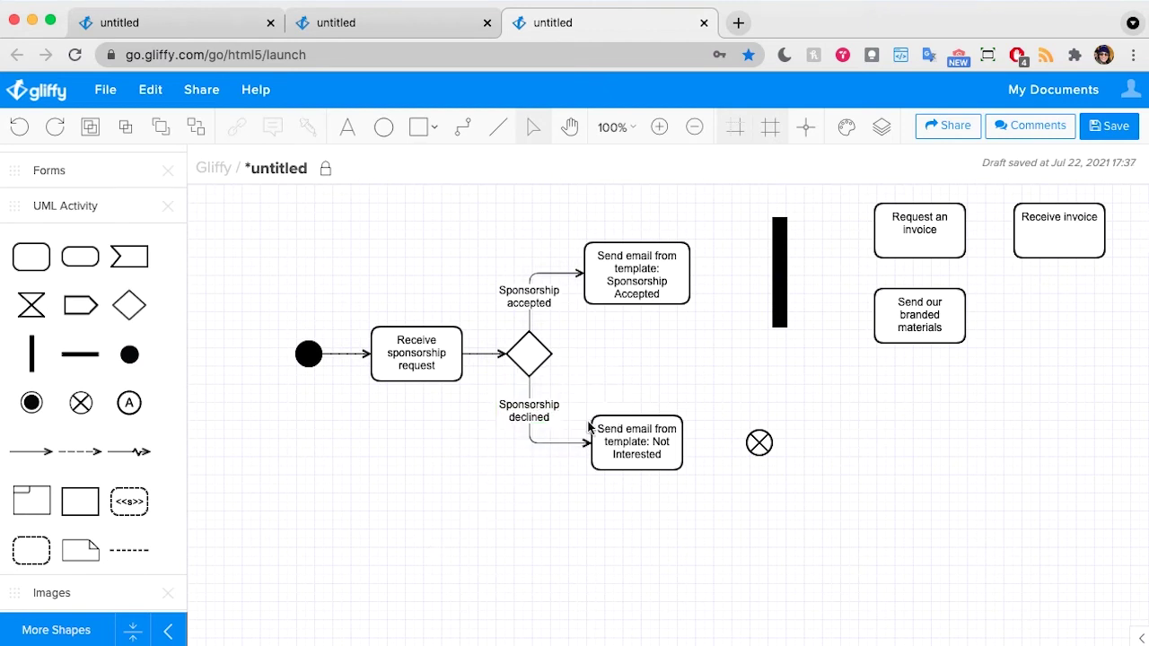
Draw a solid flow arrow from the right side of the "Sponsorship Accepted" action to the middle of the fork bar.
{"action": "scroll", "coordinate": [331, 515], "scroll_direction": "right", "scroll_amount": 3}
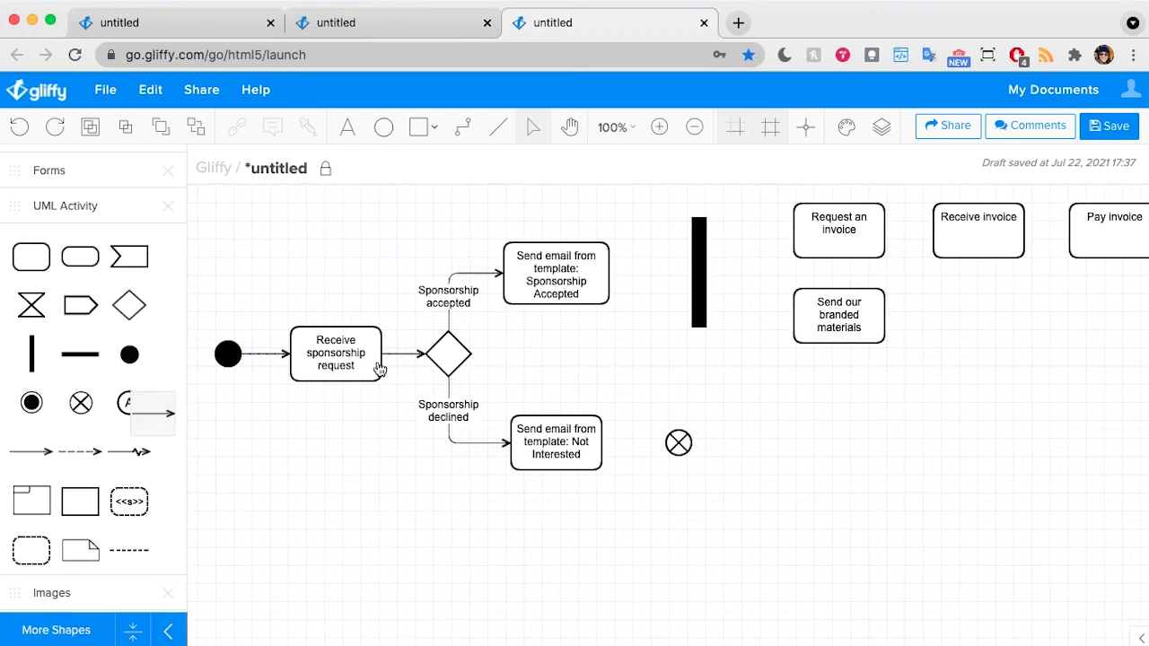
{"action": "left_click_drag", "start_coordinate": [615, 357], "coordinate": [609, 272]}
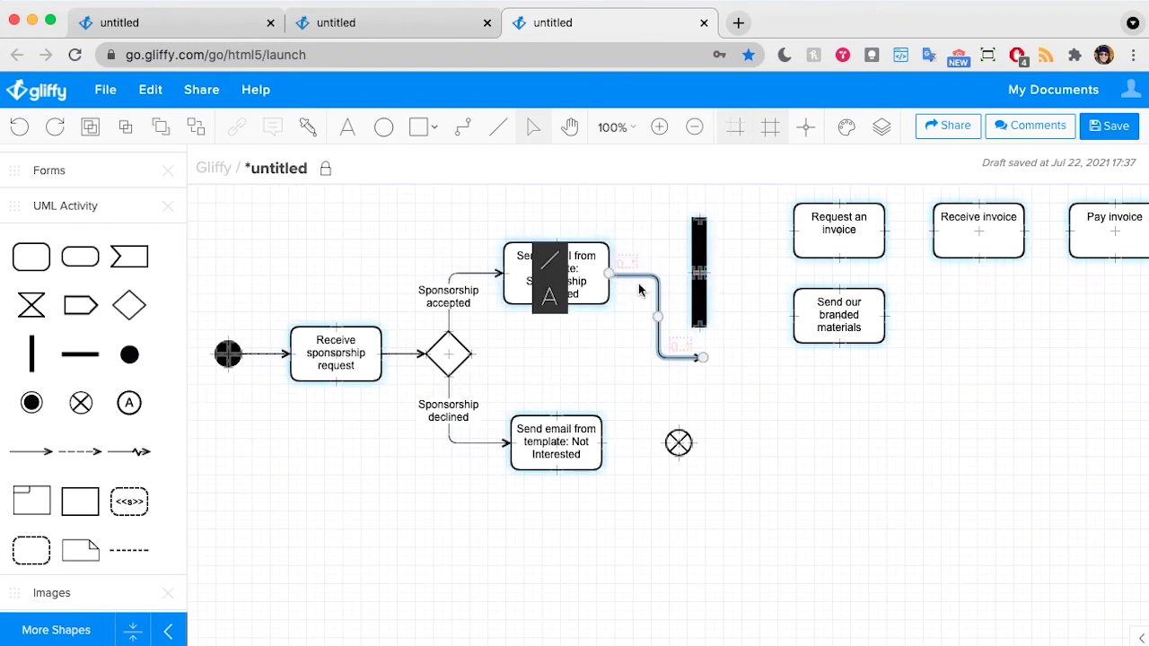
{"action": "left_click_drag", "start_coordinate": [701, 357], "coordinate": [693, 276]}
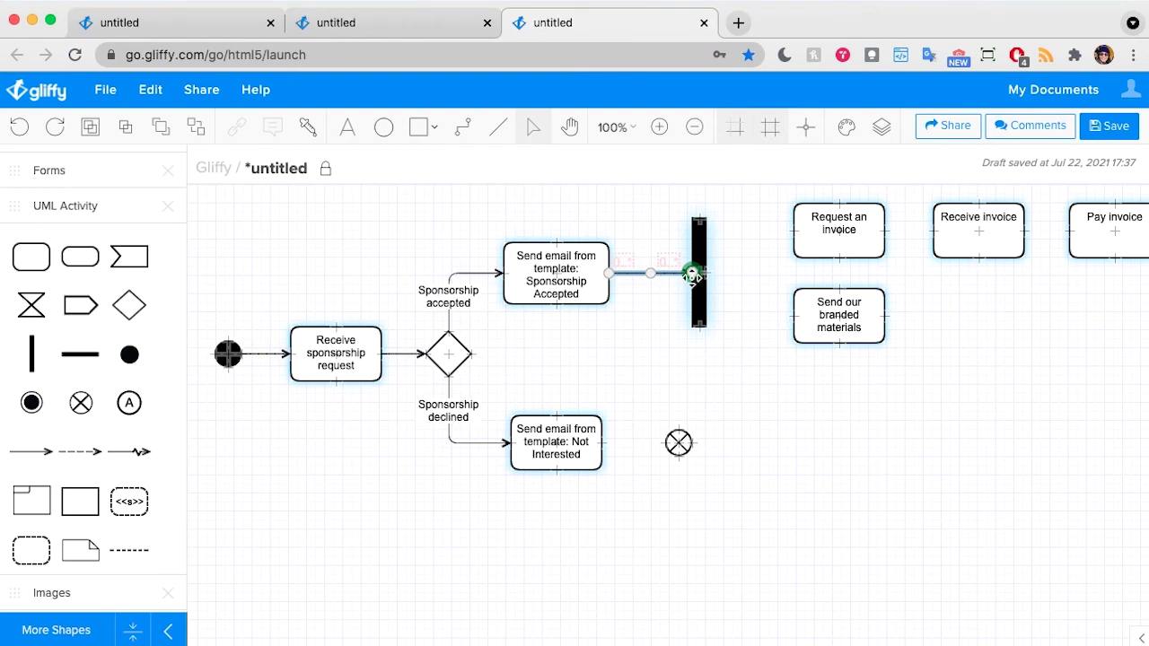
{"action": "left_click", "coordinate": [676, 408]}
Connect the fork bar to both the "Request an invoice" and "Send our branded materials" actions with solid flow arrows.
{"action": "scroll", "coordinate": [664, 395], "scroll_direction": "right", "scroll_amount": 5}
{"action": "scroll", "coordinate": [664, 396], "scroll_direction": "right", "scroll_amount": 2}
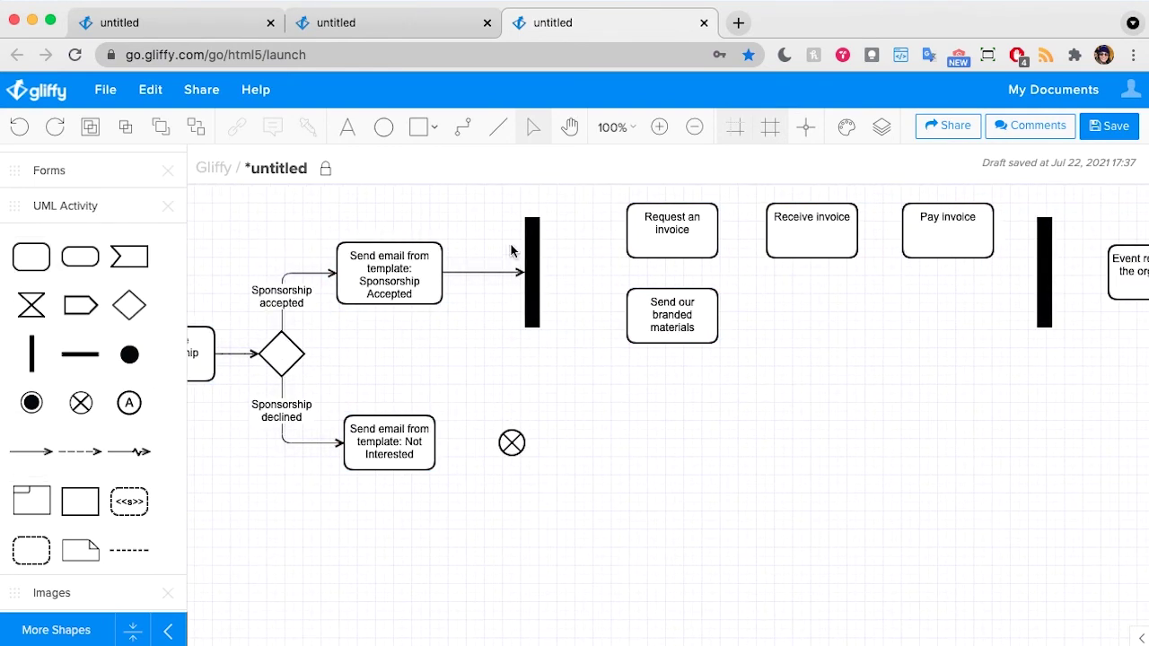
{"action": "left_click_drag", "start_coordinate": [30, 451], "coordinate": [541, 245]}
{"action": "left_click_drag", "start_coordinate": [656, 377], "coordinate": [626, 231]}
{"action": "left_click", "coordinate": [570, 344]}
{"action": "left_click_drag", "start_coordinate": [27, 451], "coordinate": [536, 299]}
{"action": "left_click_drag", "start_coordinate": [693, 381], "coordinate": [626, 318]}
{"action": "left_click", "coordinate": [520, 464]}
Draw a solid flow arrow from the "Not Interested" action to the flow final node.
{"action": "scroll", "coordinate": [520, 463], "scroll_direction": "right", "scroll_amount": 5}
{"action": "left_click_drag", "start_coordinate": [27, 452], "coordinate": [315, 443]}
{"action": "left_click_drag", "start_coordinate": [415, 488], "coordinate": [379, 442]}
{"action": "left_click", "coordinate": [341, 539]}
Connect "Request an invoice" to "Receive invoice", and "Receive invoice" to "Pay invoice", with solid flow arrows.
{"action": "left_click_drag", "start_coordinate": [27, 451], "coordinate": [595, 225]}
{"action": "left_click_drag", "start_coordinate": [772, 375], "coordinate": [644, 231]}
{"action": "left_click", "coordinate": [659, 319]}
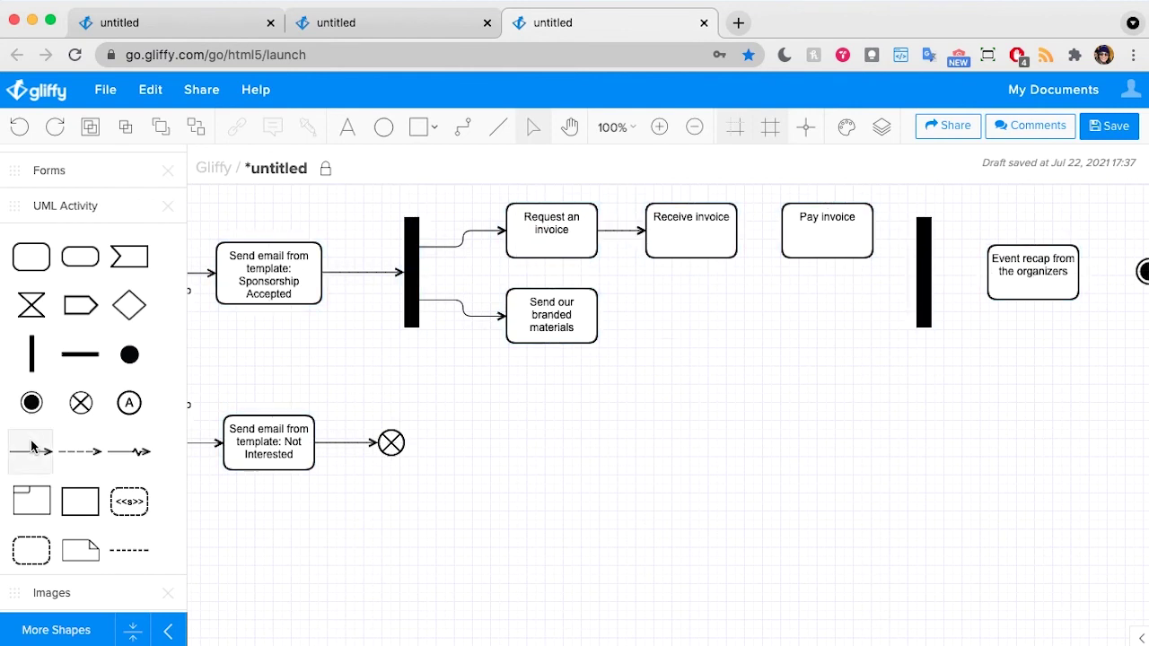
{"action": "left_click_drag", "start_coordinate": [30, 452], "coordinate": [736, 231]}
{"action": "left_click_drag", "start_coordinate": [871, 314], "coordinate": [792, 236]}
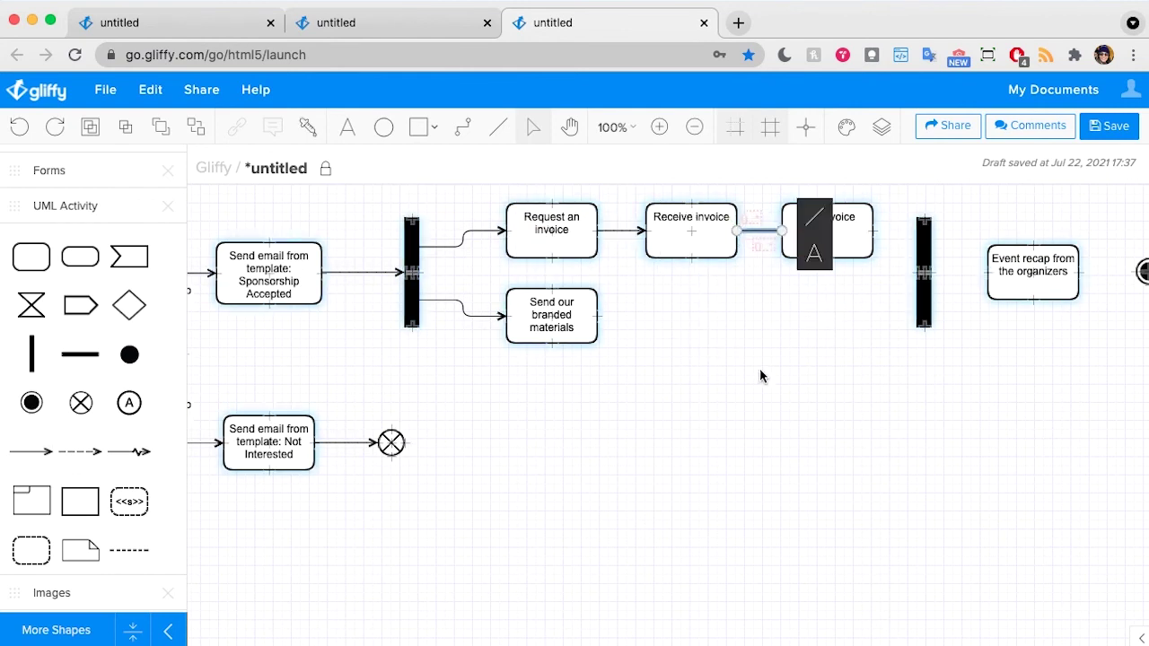
{"action": "left_click", "coordinate": [759, 375]}
Connect the "Pay invoice" and "Send our branded materials" actions to the left side of the join bar with solid flow arrows.
{"action": "left_click_drag", "start_coordinate": [30, 451], "coordinate": [816, 222]}
{"action": "left_click_drag", "start_coordinate": [955, 370], "coordinate": [916, 274]}
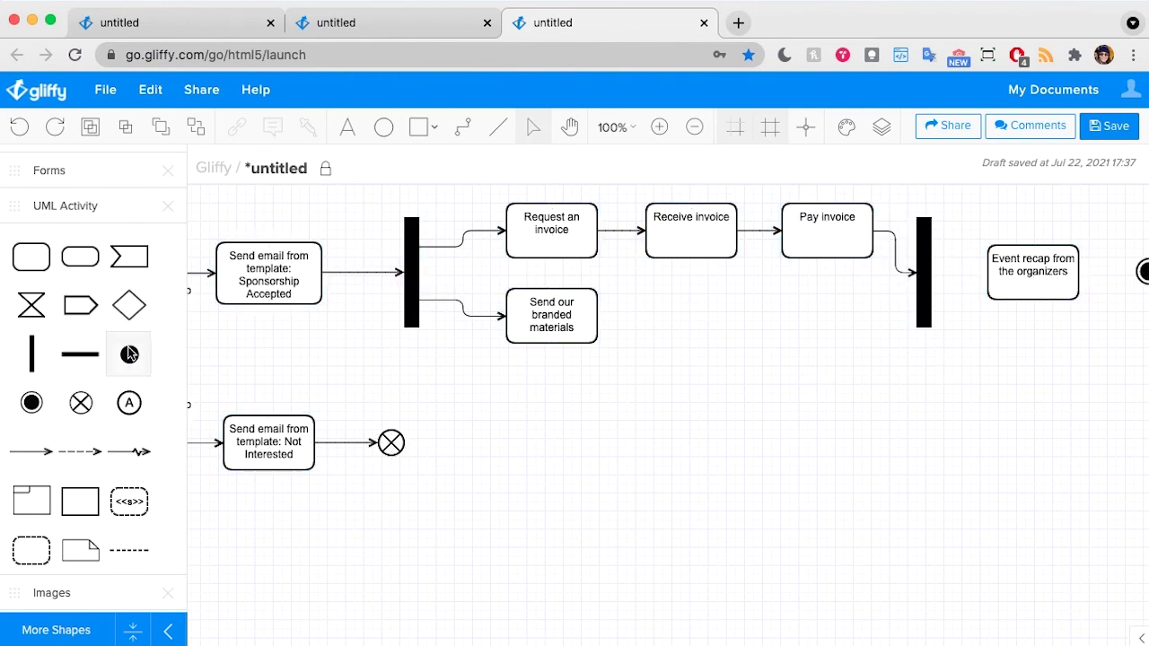
{"action": "left_click_drag", "start_coordinate": [29, 451], "coordinate": [623, 308]}
{"action": "left_click_drag", "start_coordinate": [924, 352], "coordinate": [916, 299]}
Connect the join bar to "Event recap from the organizers", and that action to the activity final node, with solid flow arrows.
{"action": "left_click_drag", "start_coordinate": [30, 451], "coordinate": [926, 272]}
{"action": "left_click_drag", "start_coordinate": [1049, 377], "coordinate": [987, 271]}
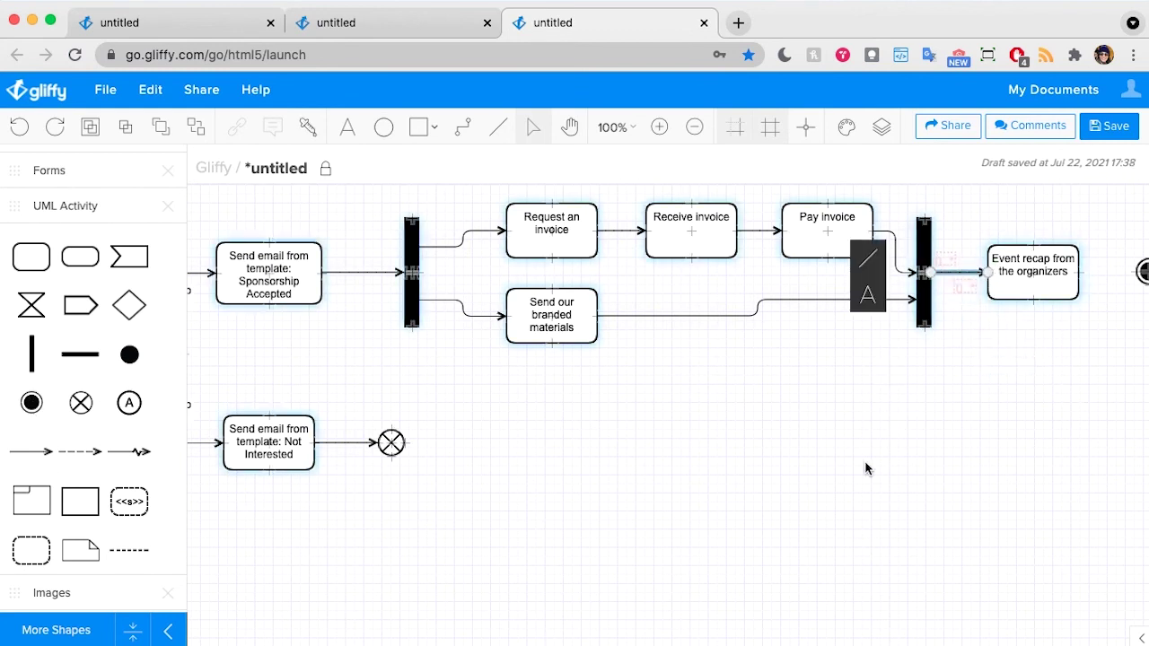
{"action": "scroll", "coordinate": [865, 467], "scroll_direction": "right", "scroll_amount": 5}
{"action": "left_click_drag", "start_coordinate": [30, 451], "coordinate": [871, 271]}
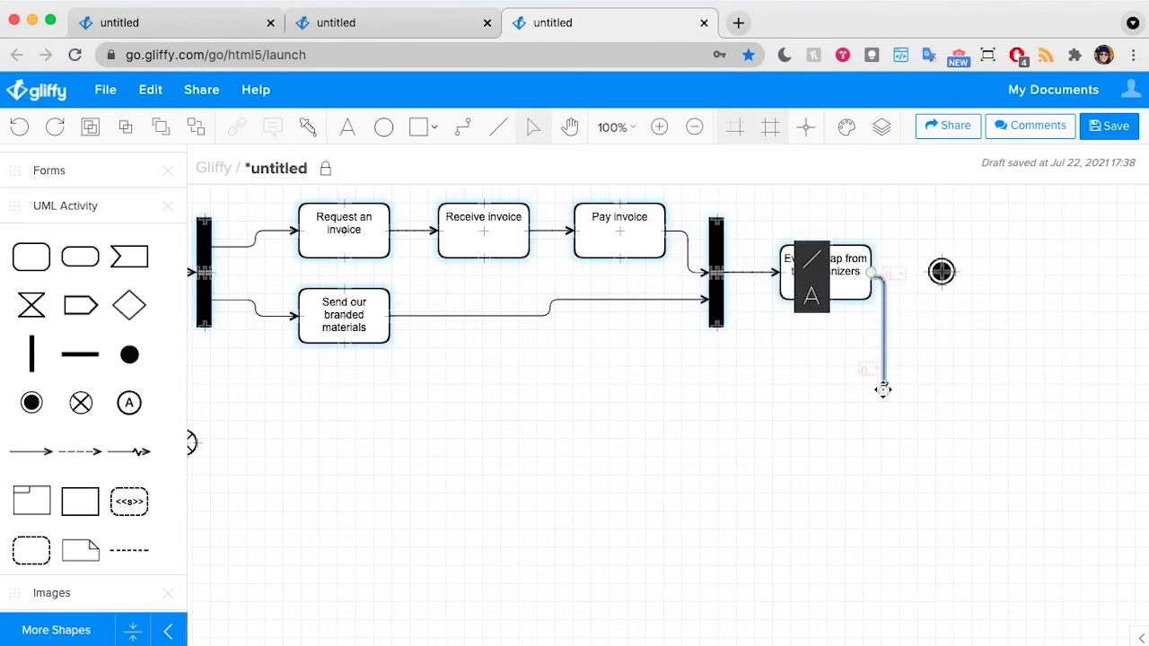
{"action": "left_click_drag", "start_coordinate": [883, 389], "coordinate": [939, 271]}
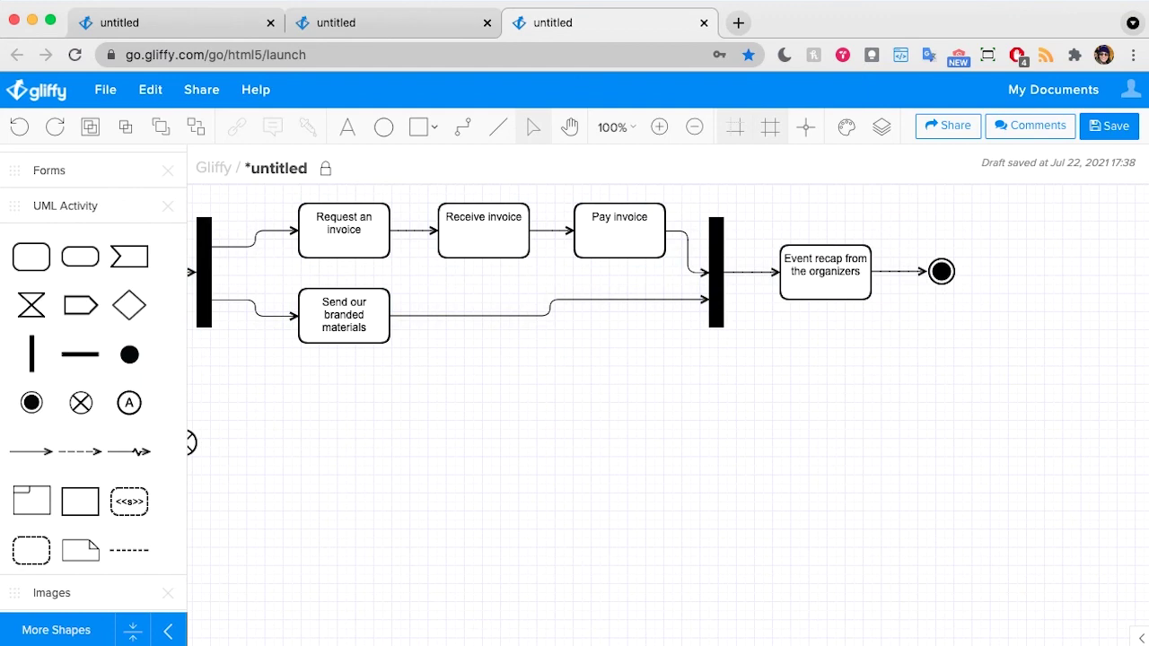
{"action": "scroll", "coordinate": [858, 491], "scroll_direction": "left", "scroll_amount": 3}
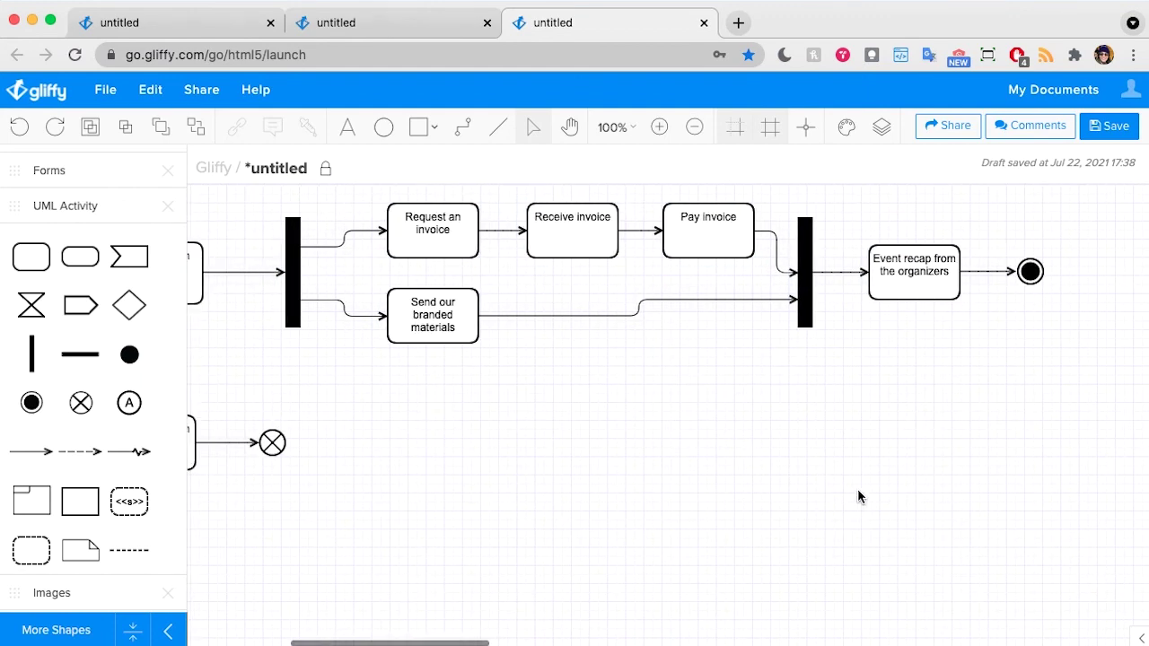
{"action": "scroll", "coordinate": [857, 497], "scroll_direction": "left", "scroll_amount": 10}
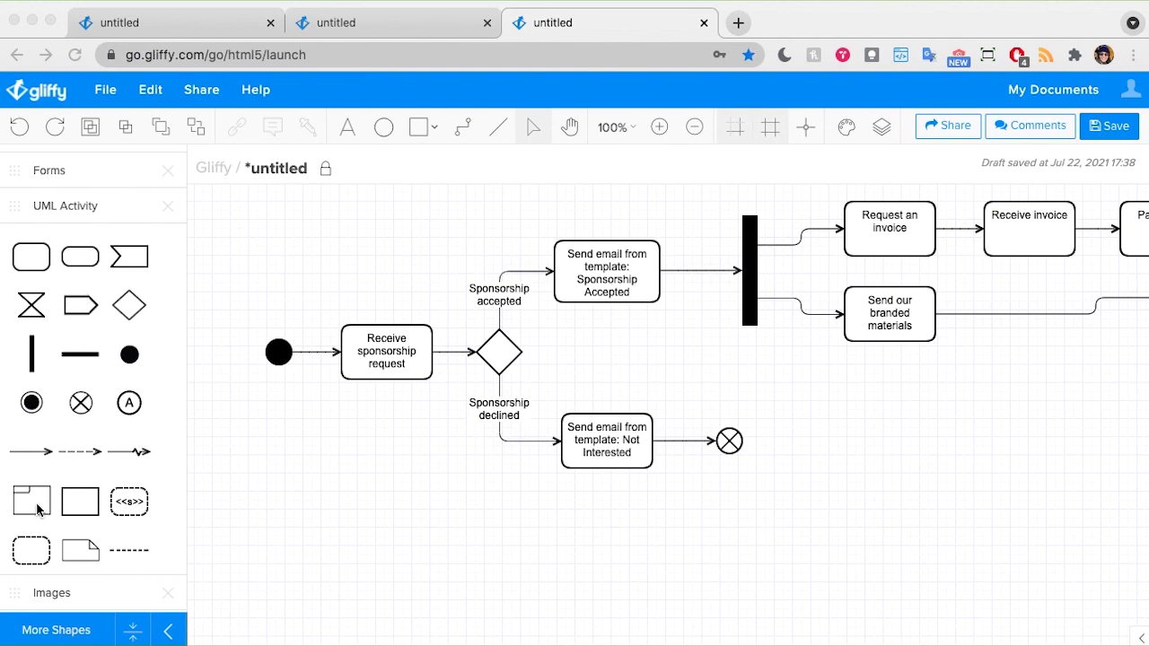
{"action": "left_click", "coordinate": [255, 499]}
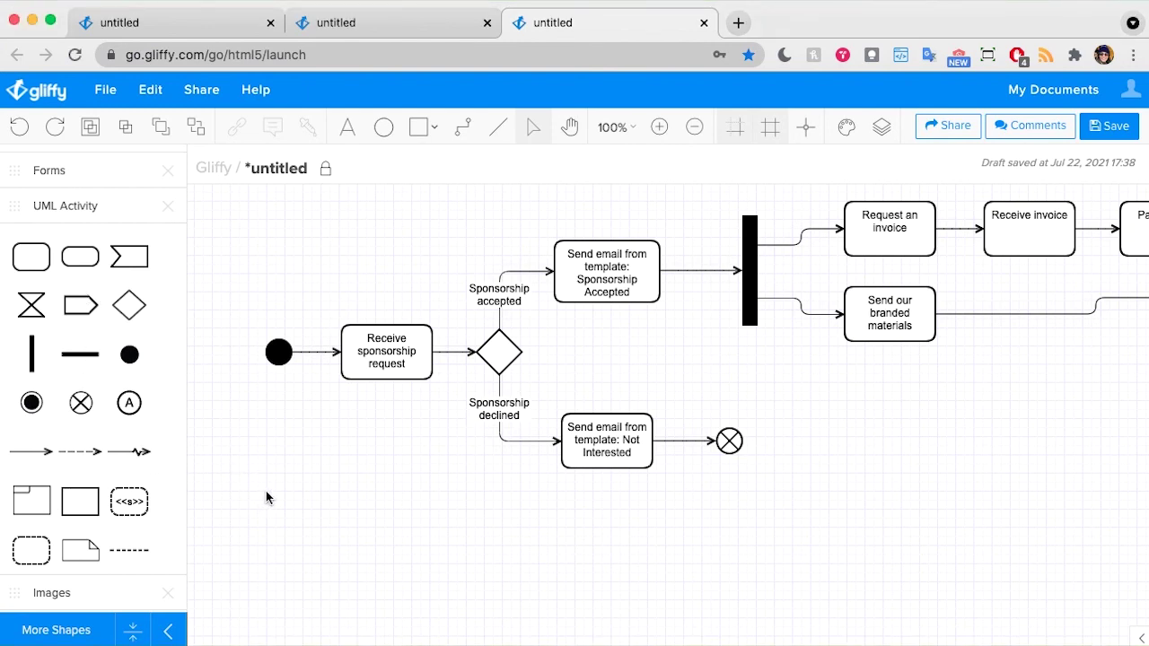